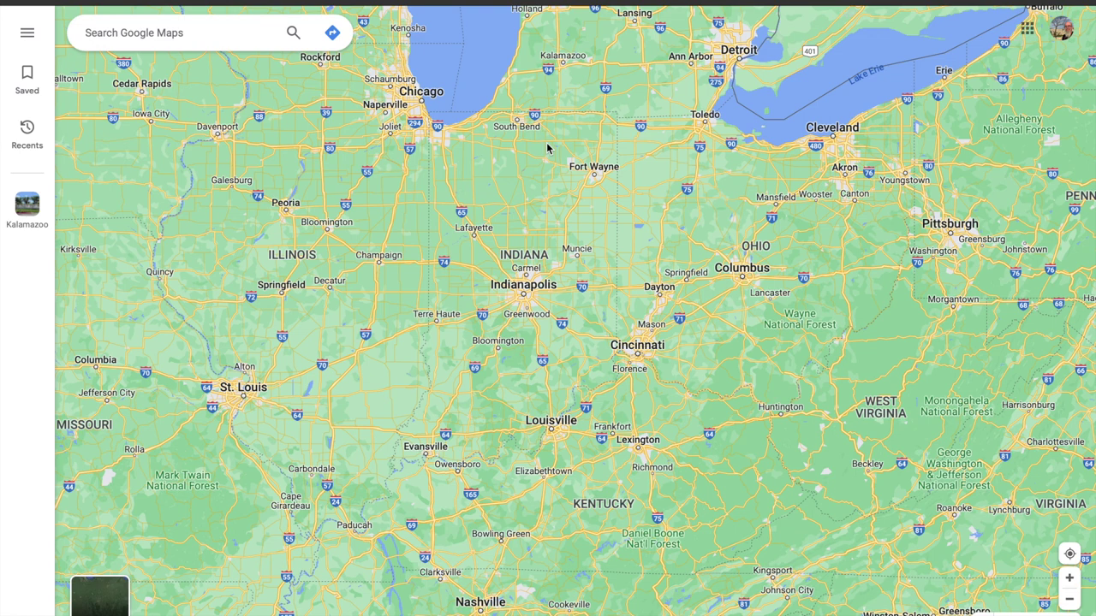
# Step: Open the saved 4 Call Region map and zoom into South Carolina around Charleston
pyautogui.click(31, 77)
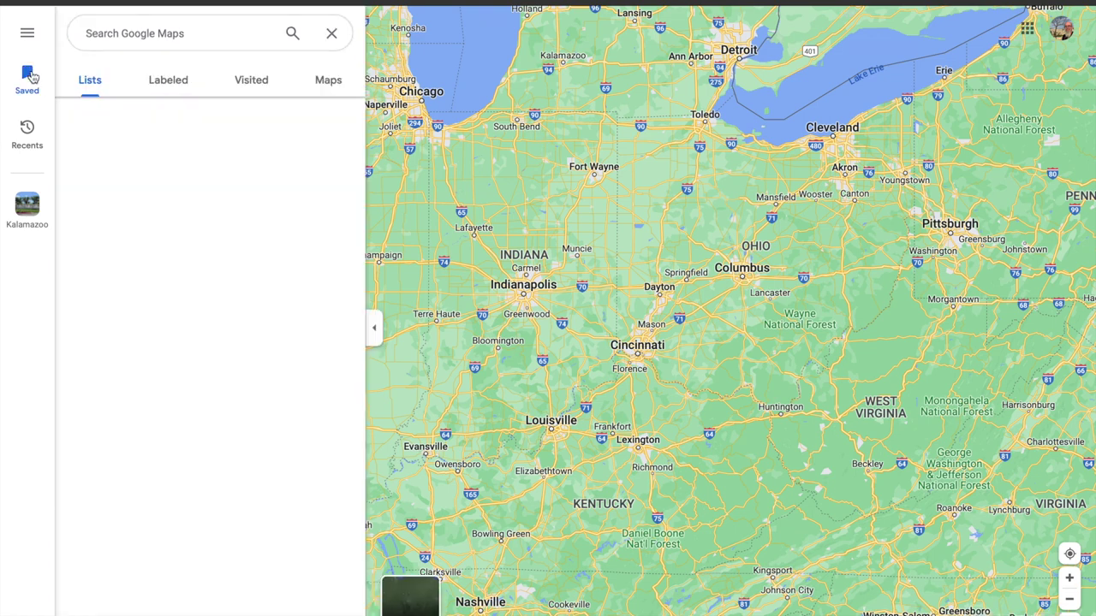
pyautogui.click(321, 79)
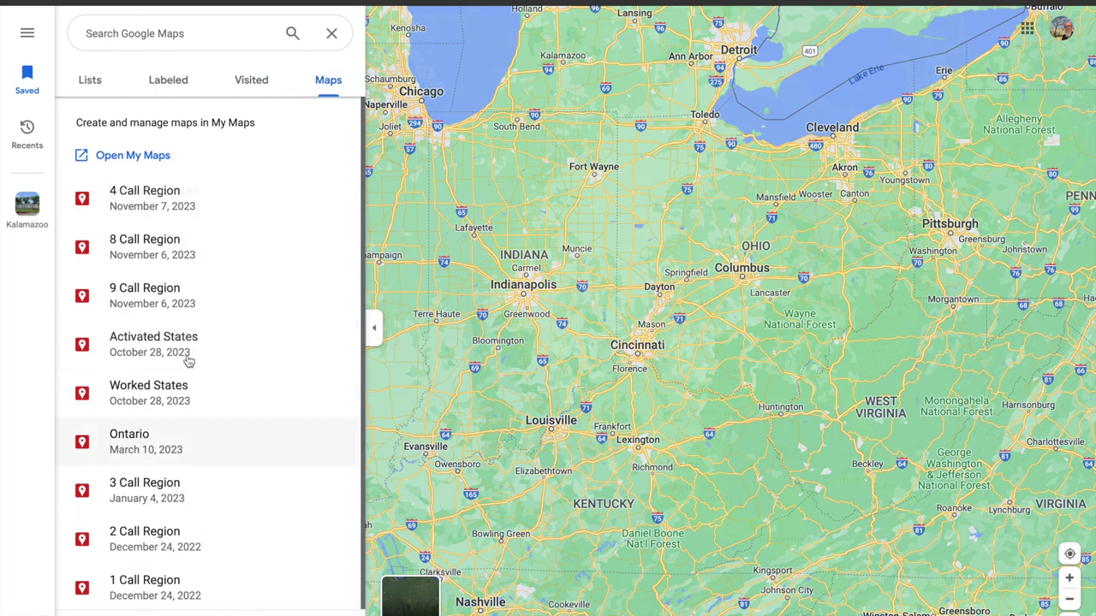
pyautogui.click(180, 390)
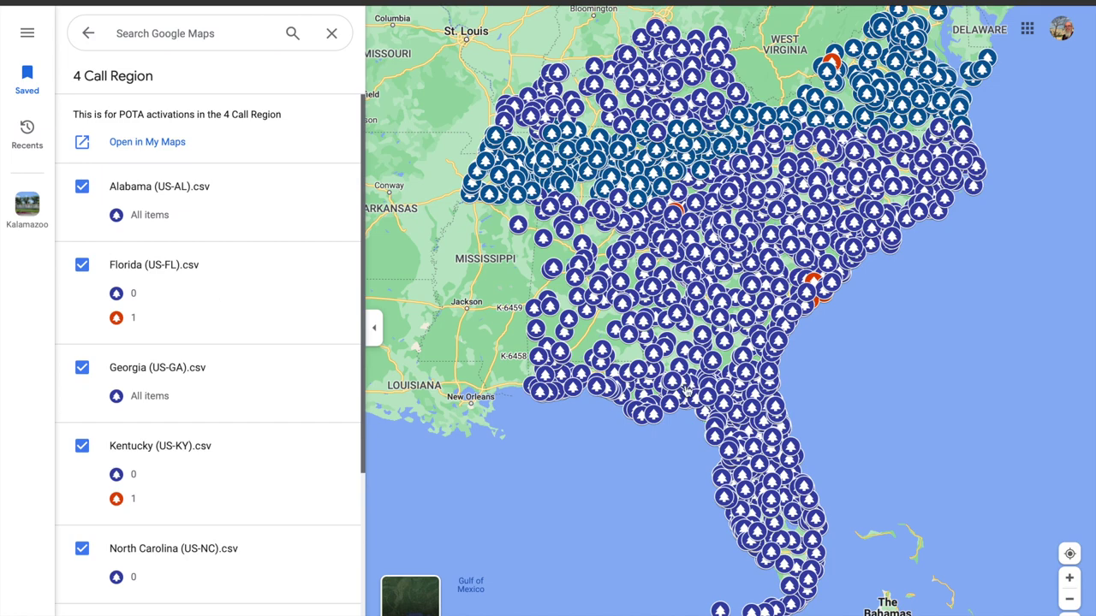
pyautogui.scroll(5, 850, 310)
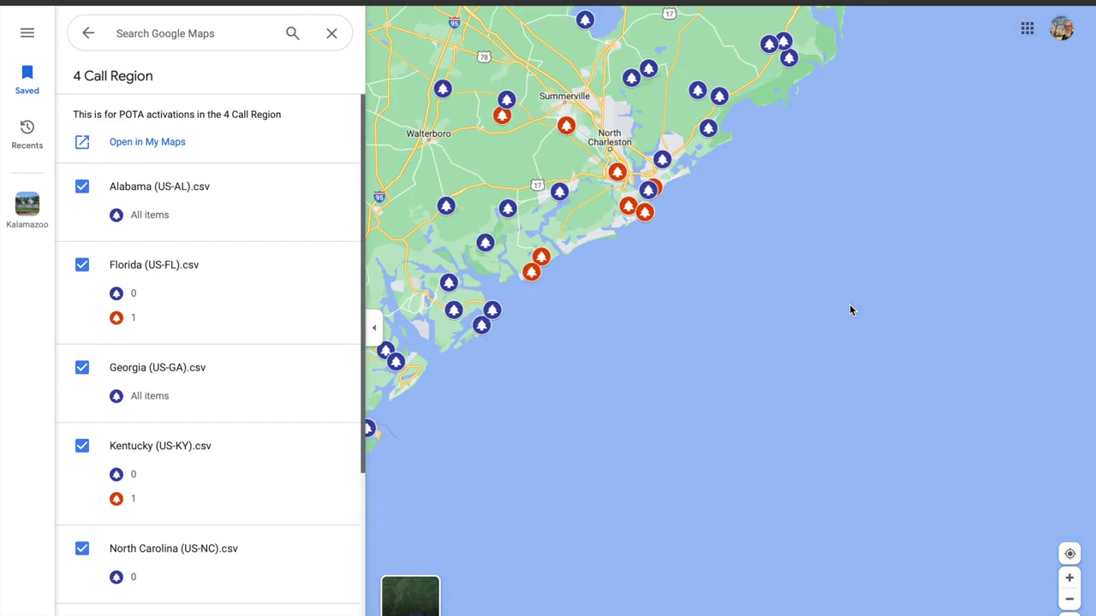
pyautogui.moveTo(658, 279); pyautogui.dragTo(776, 437)
# Step: Check park K-3873's details, then open the 4 Call Region map in My Maps
pyautogui.click(684, 281)
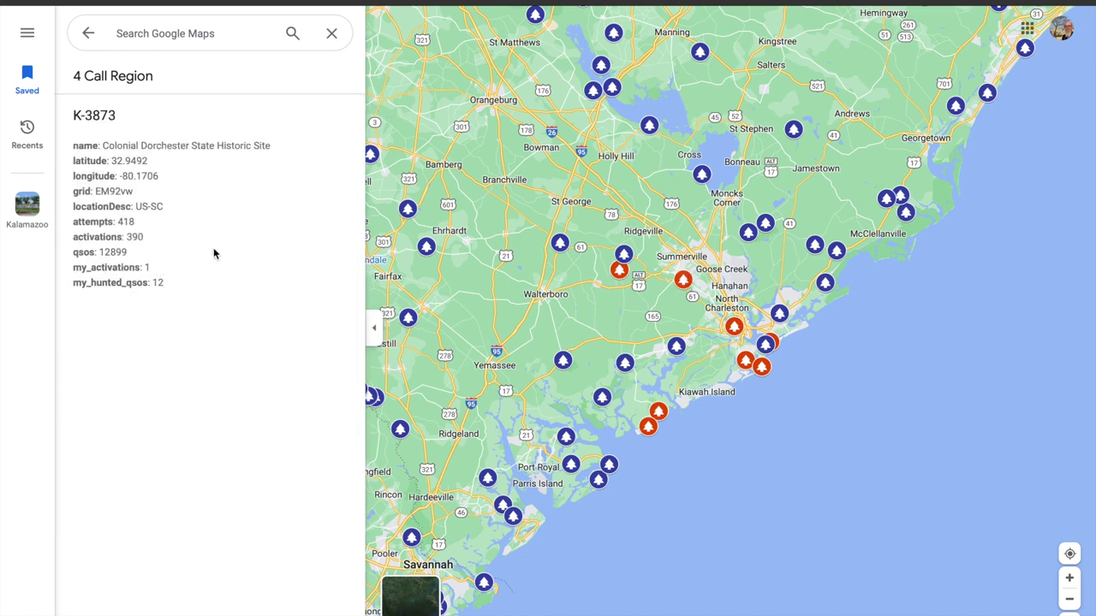
pyautogui.moveTo(536, 145); pyautogui.dragTo(579, 305)
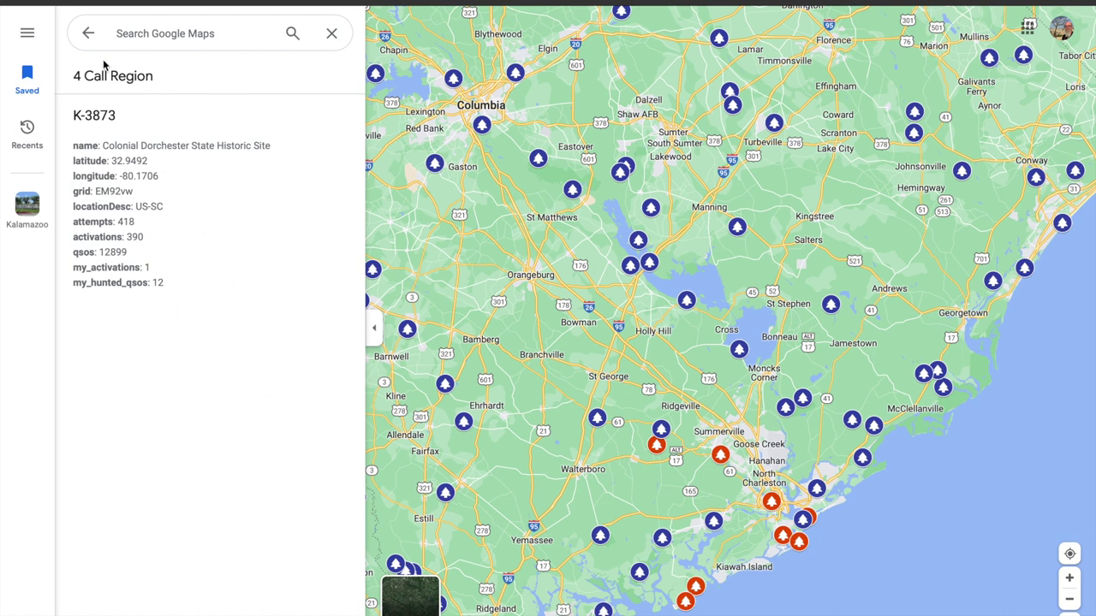
pyautogui.click(90, 36)
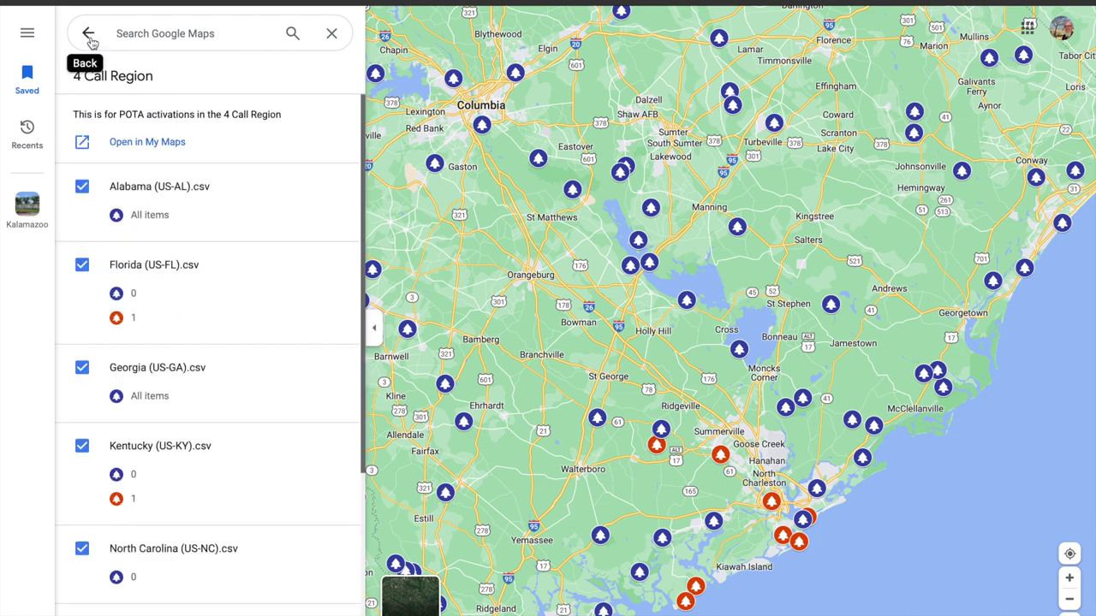
pyautogui.click(147, 142)
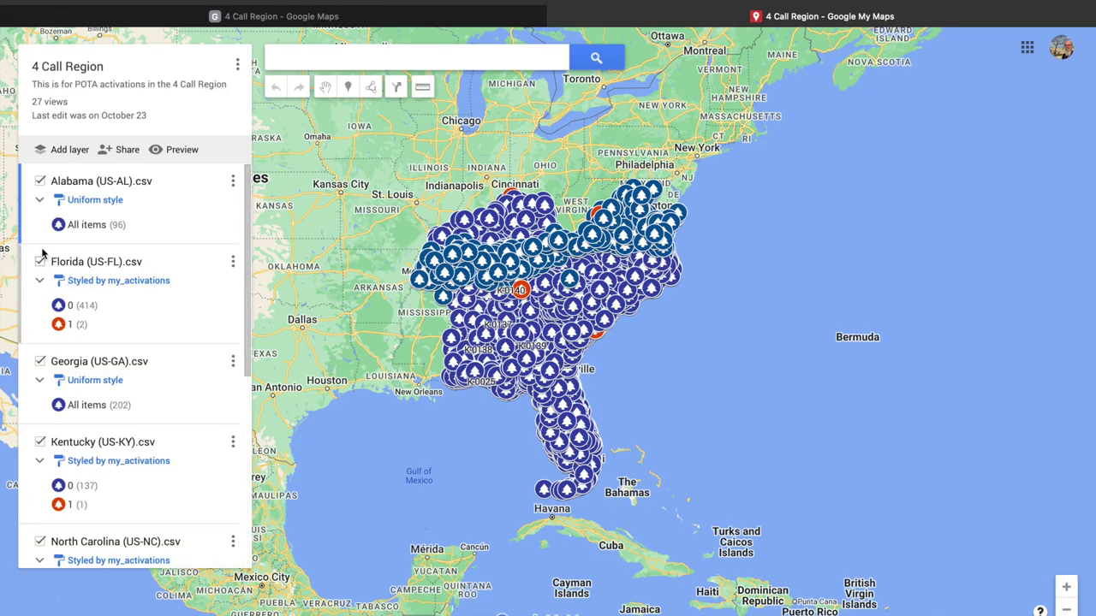
# Step: Hide the Alabama, Florida, Georgia, Kentucky, North Carolina, Tennessee and Virginia layers, centring on South Carolina
pyautogui.click(40, 182)
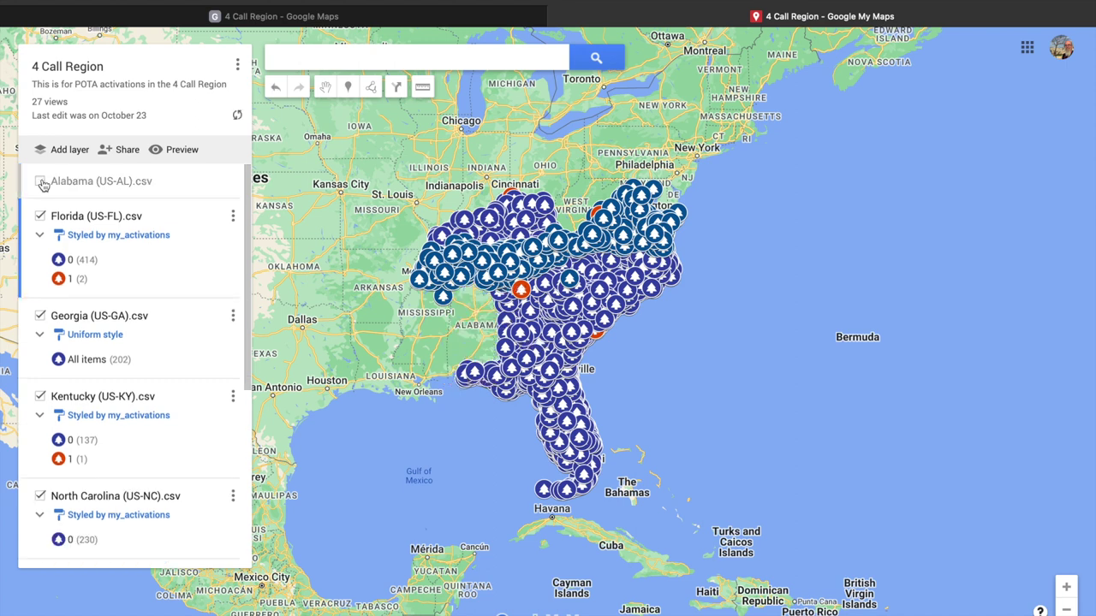
pyautogui.click(40, 218)
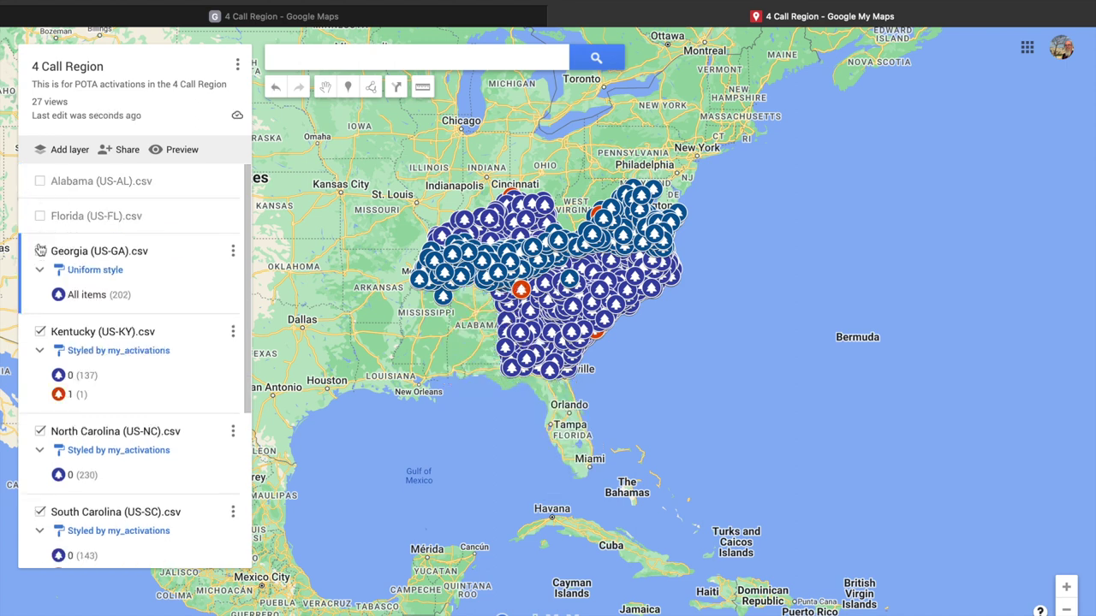
pyautogui.click(40, 253)
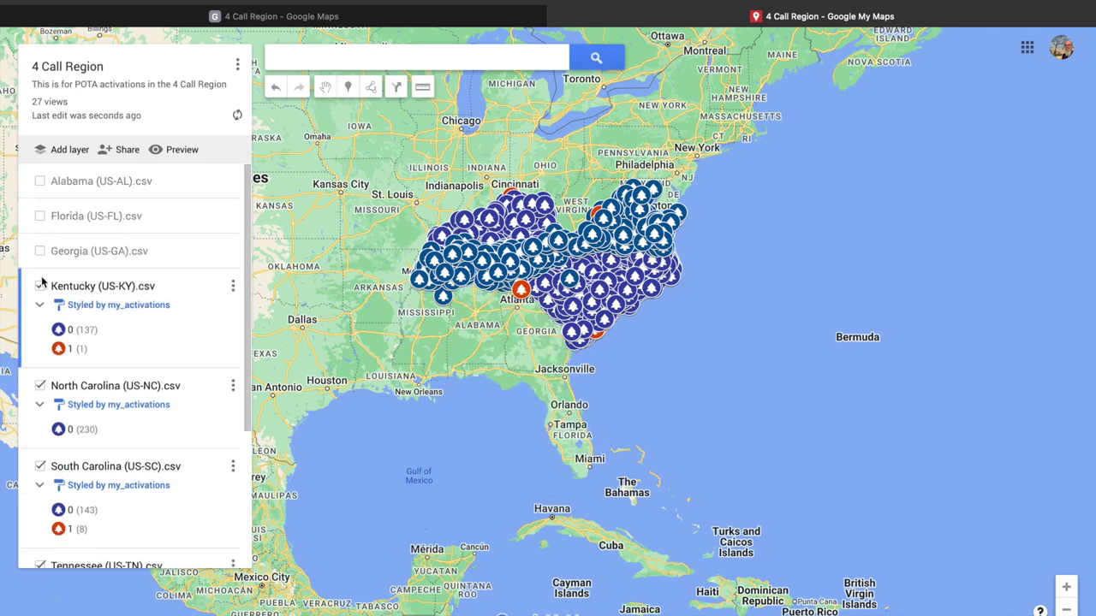
pyautogui.click(40, 287)
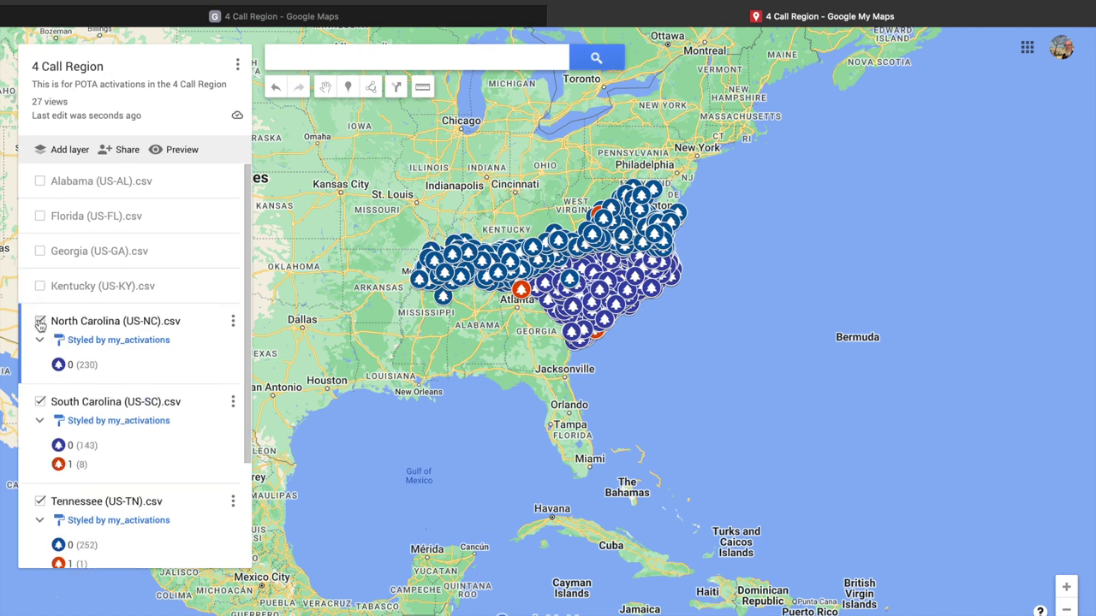
pyautogui.click(41, 323)
pyautogui.click(39, 456)
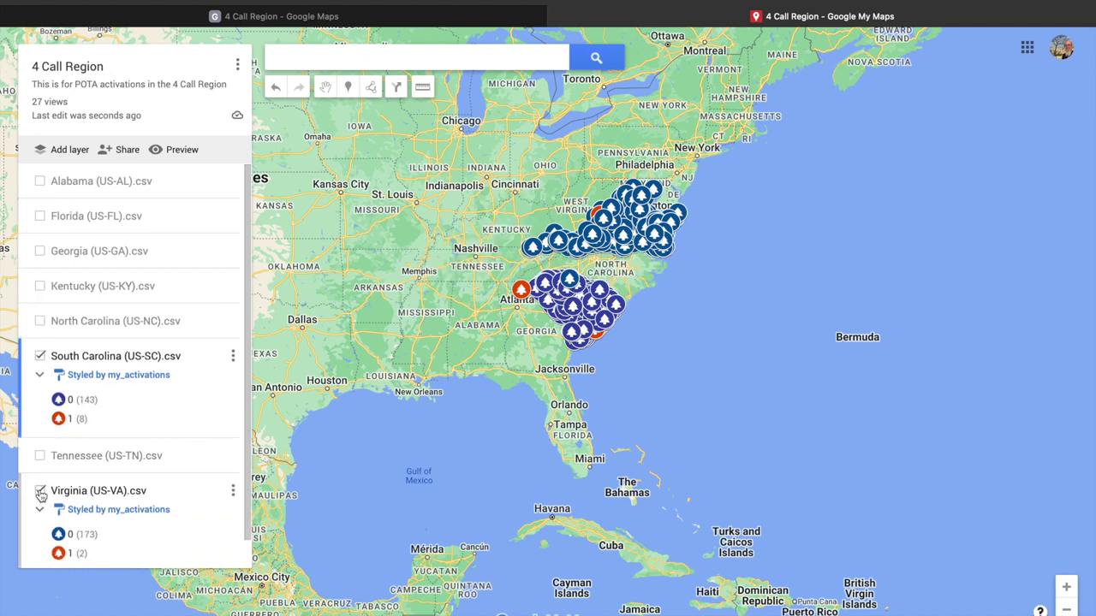
pyautogui.click(40, 493)
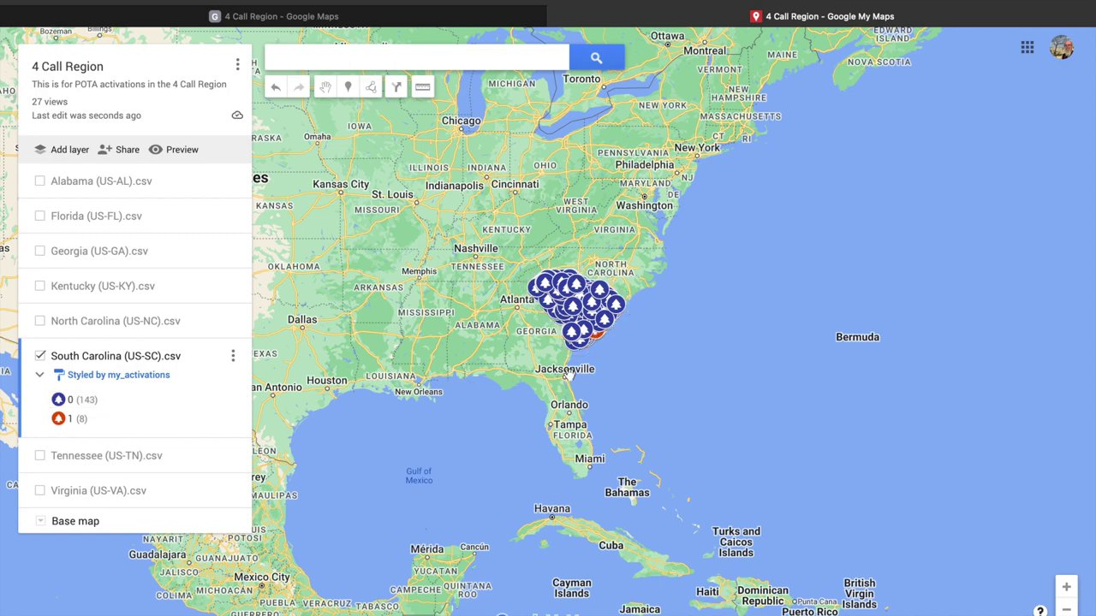
pyautogui.scroll(5, 635, 353)
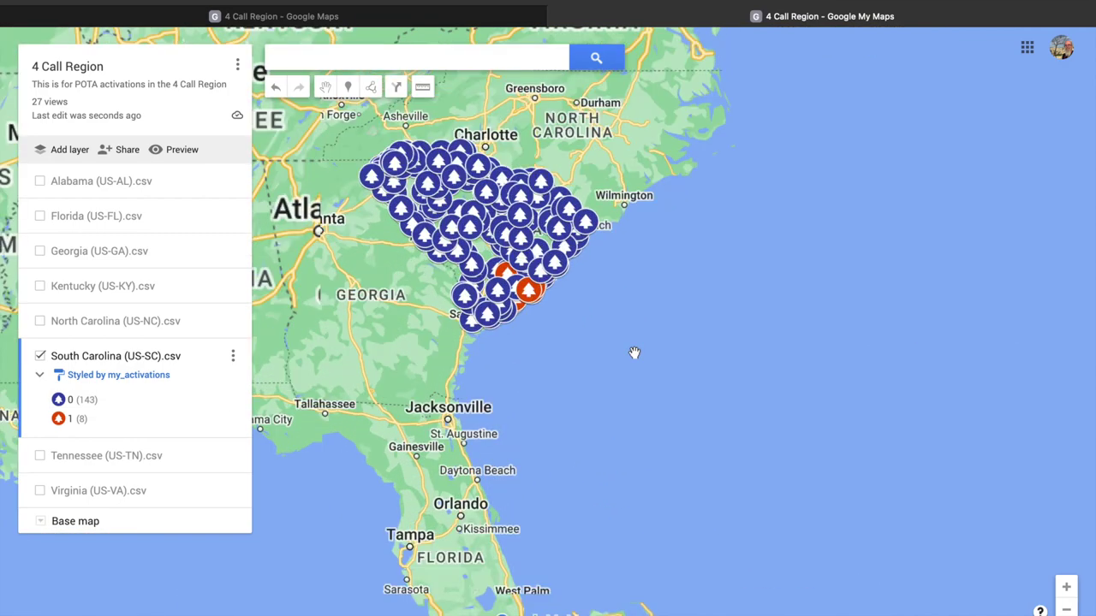
pyautogui.moveTo(522, 314); pyautogui.dragTo(567, 374)
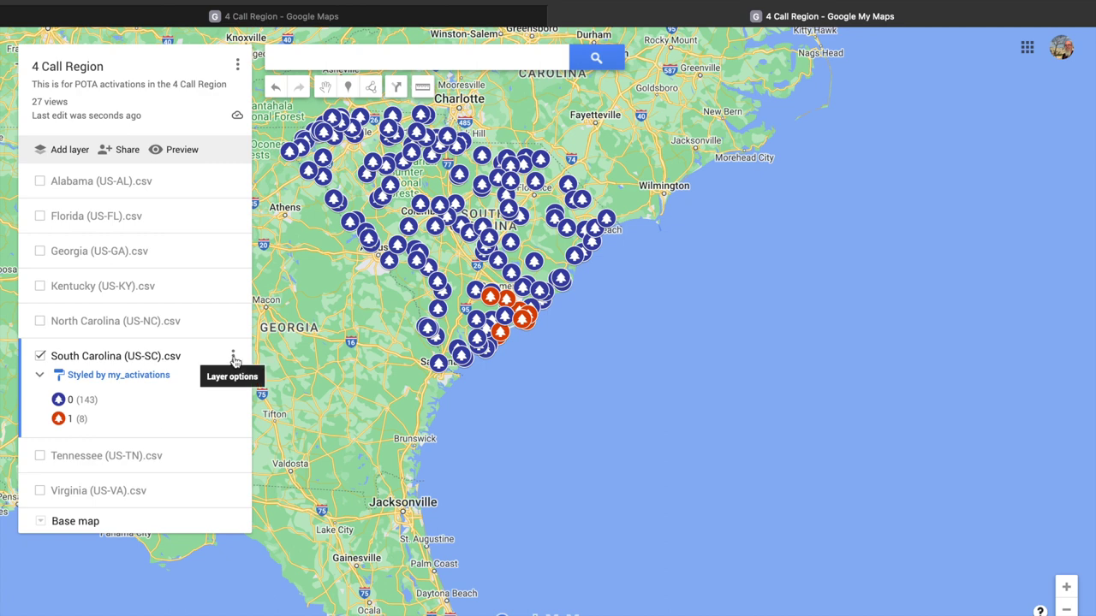
# Step: Choose Reimport and merge > Reimport > Replace all items for the South Carolina layer
pyautogui.click(233, 357)
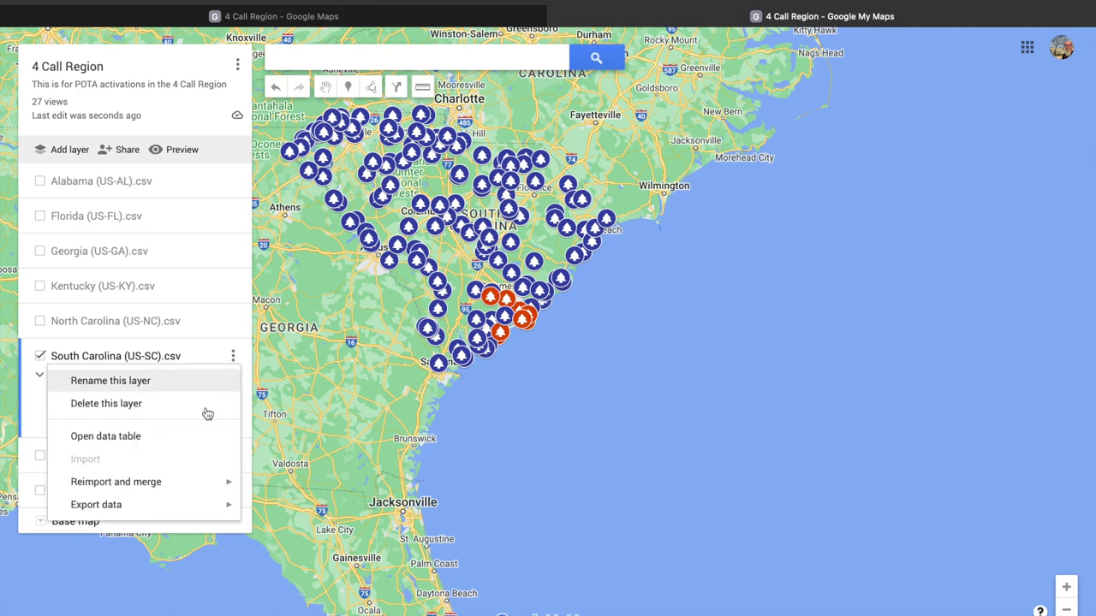
pyautogui.moveTo(164, 484)
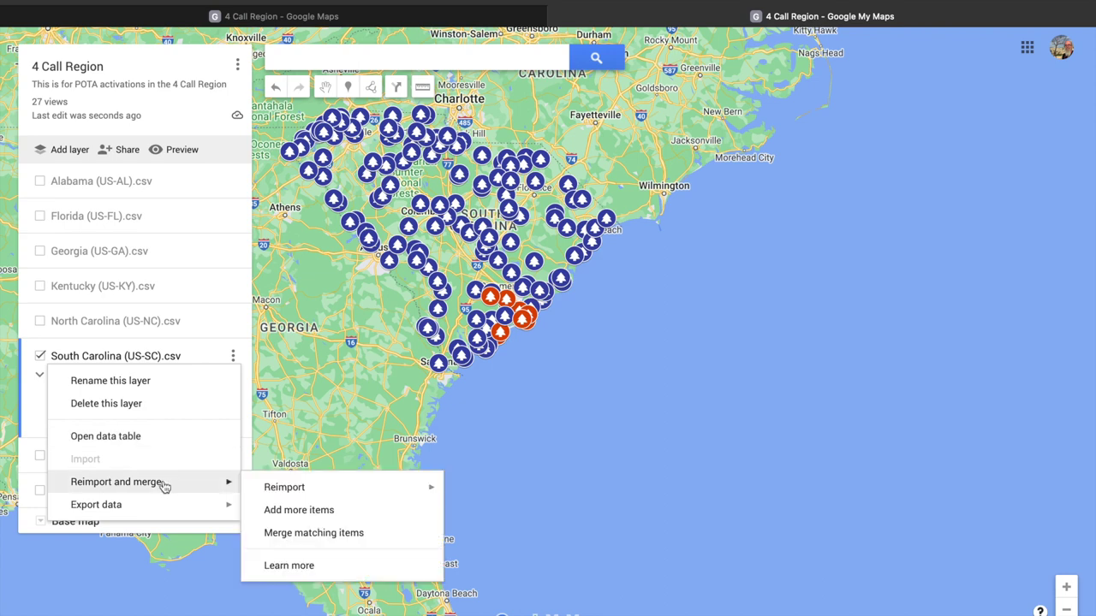
pyautogui.moveTo(301, 493)
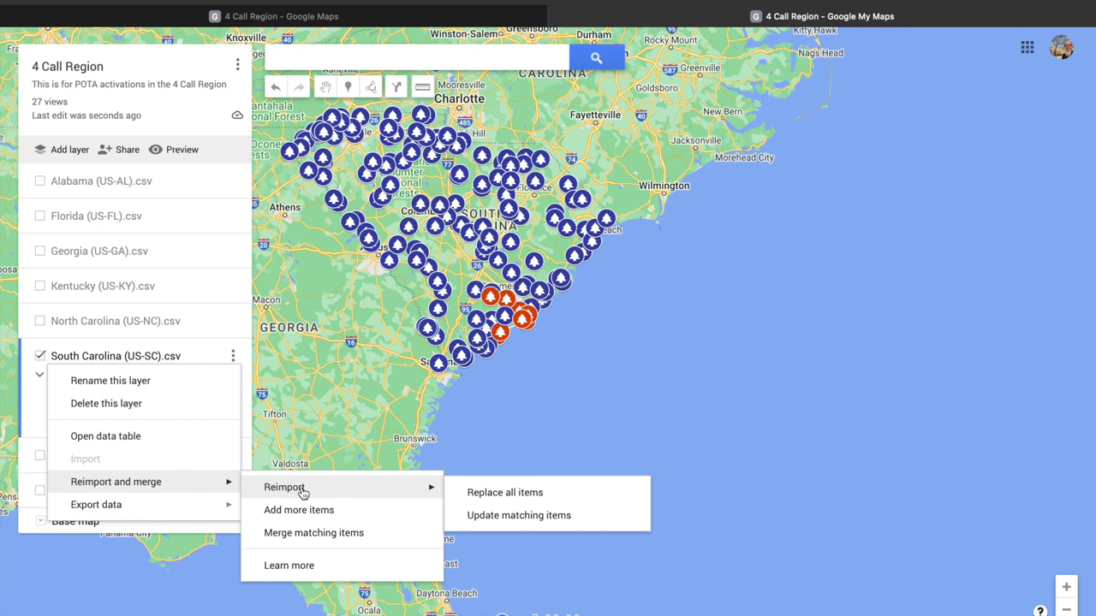
pyautogui.click(505, 493)
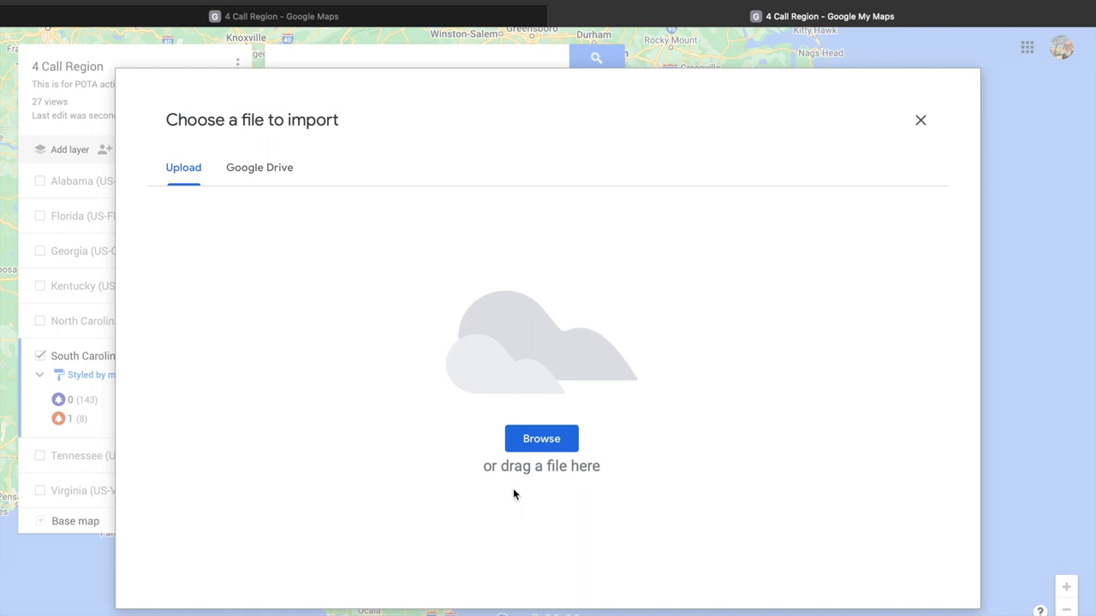
# Step: Load the Parks on the Air site in a new browser tab
pyautogui.press('super+t')
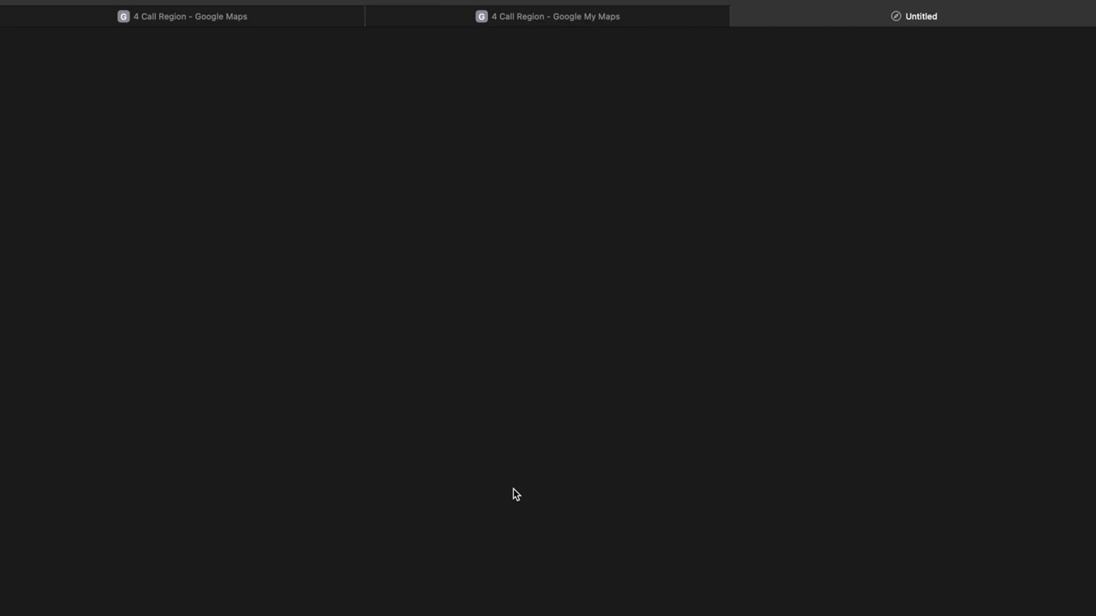
pyautogui.write('po')
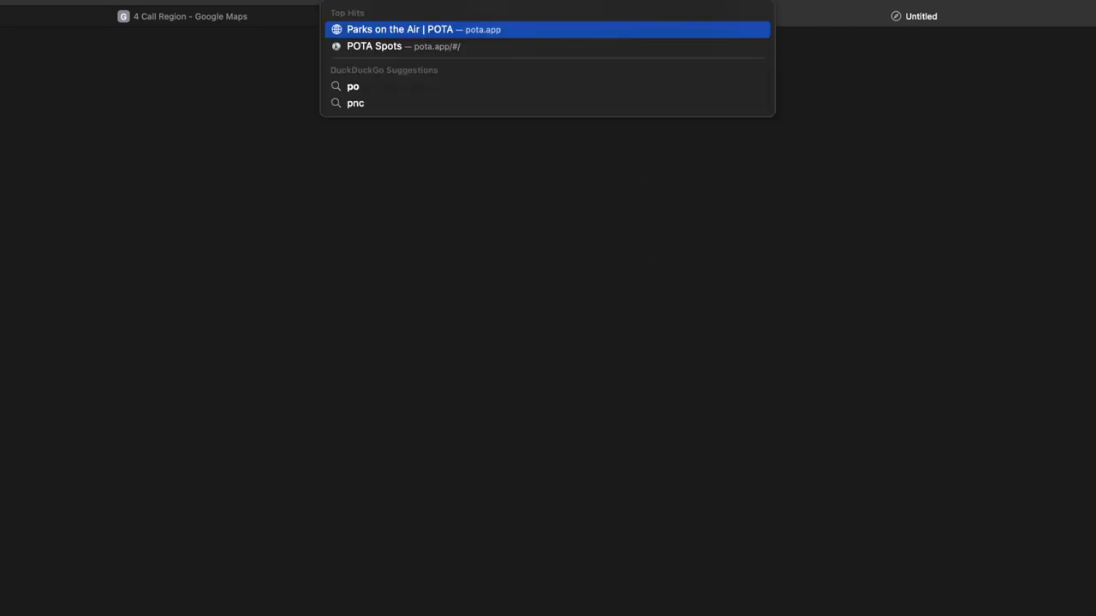
pyautogui.press('Return')
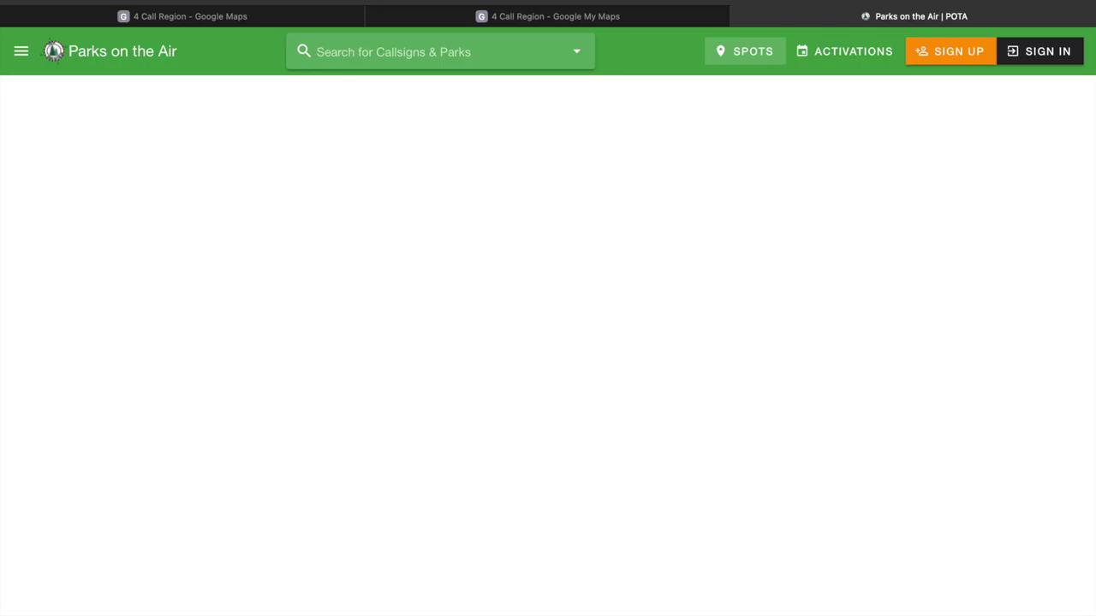
pyautogui.click(1051, 60)
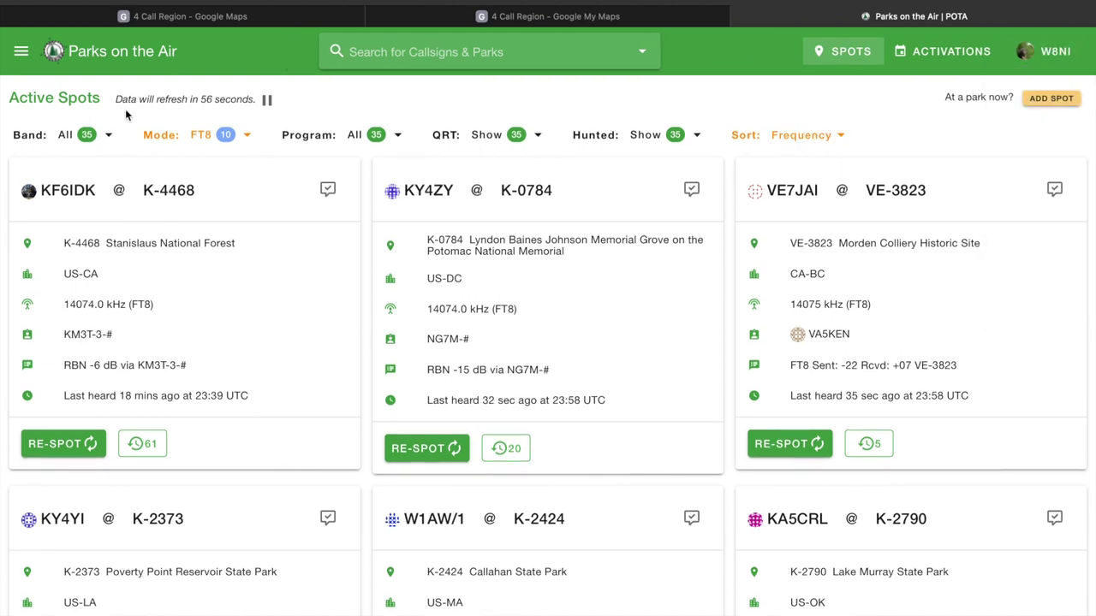
# Step: Show the park list for the South Carolina (US-SC) location
pyautogui.click(21, 51)
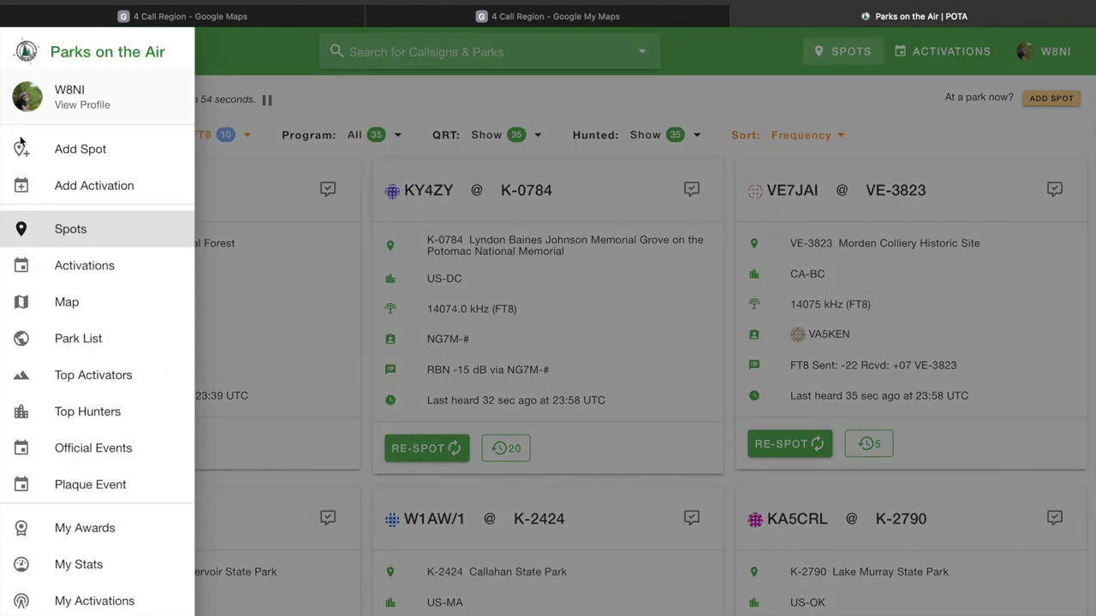
pyautogui.click(81, 347)
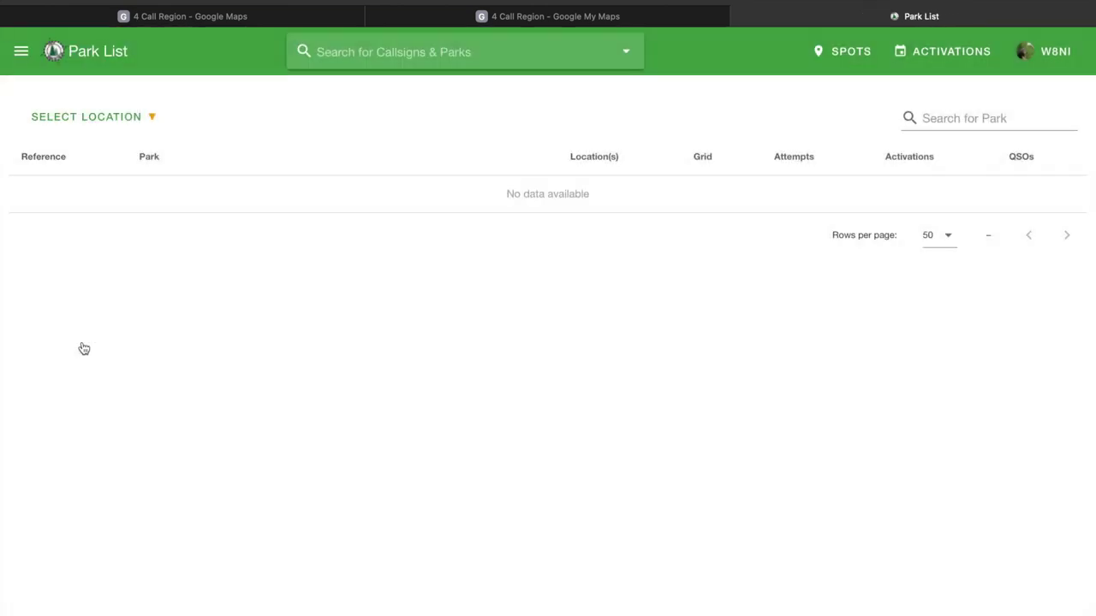
pyautogui.click(150, 118)
pyautogui.click(126, 292)
pyautogui.click(153, 119)
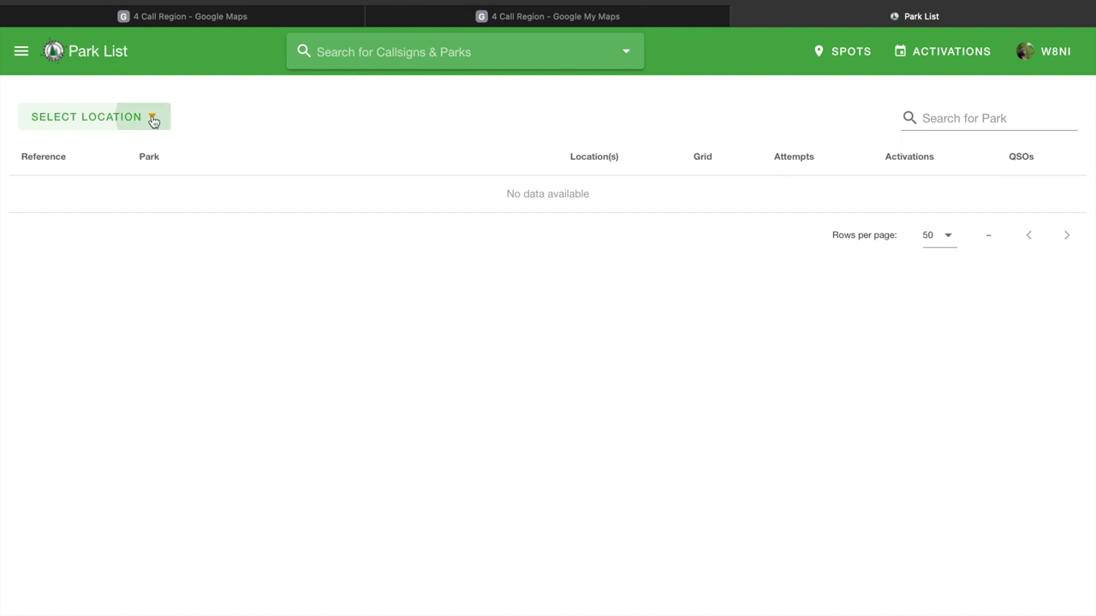
pyautogui.scroll(-1, 128, 260)
pyautogui.scroll(-20, 128, 260)
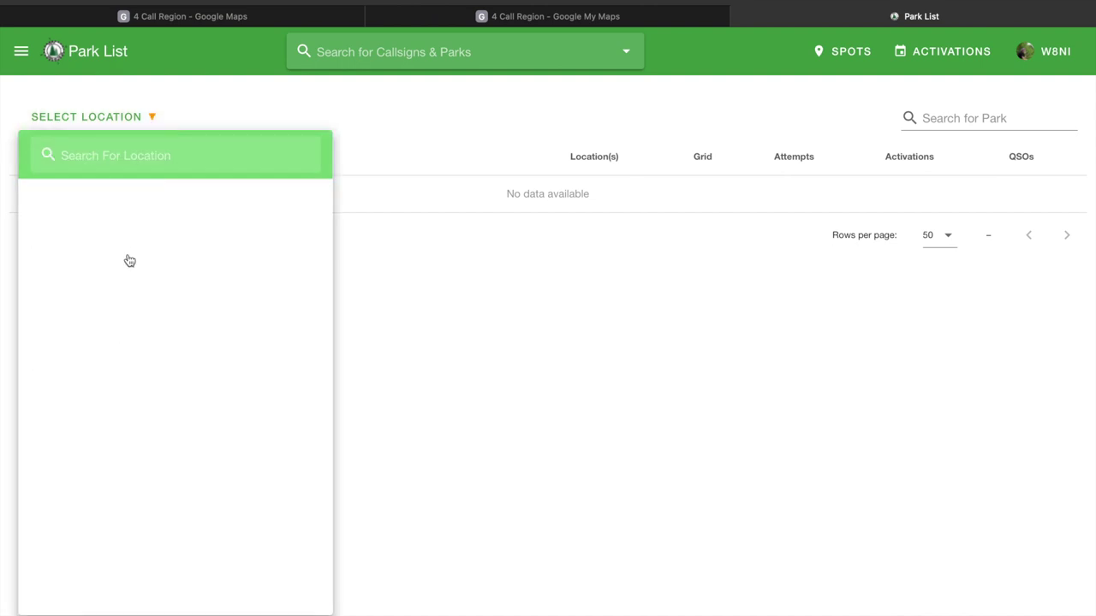
pyautogui.scroll(-20, 129, 260)
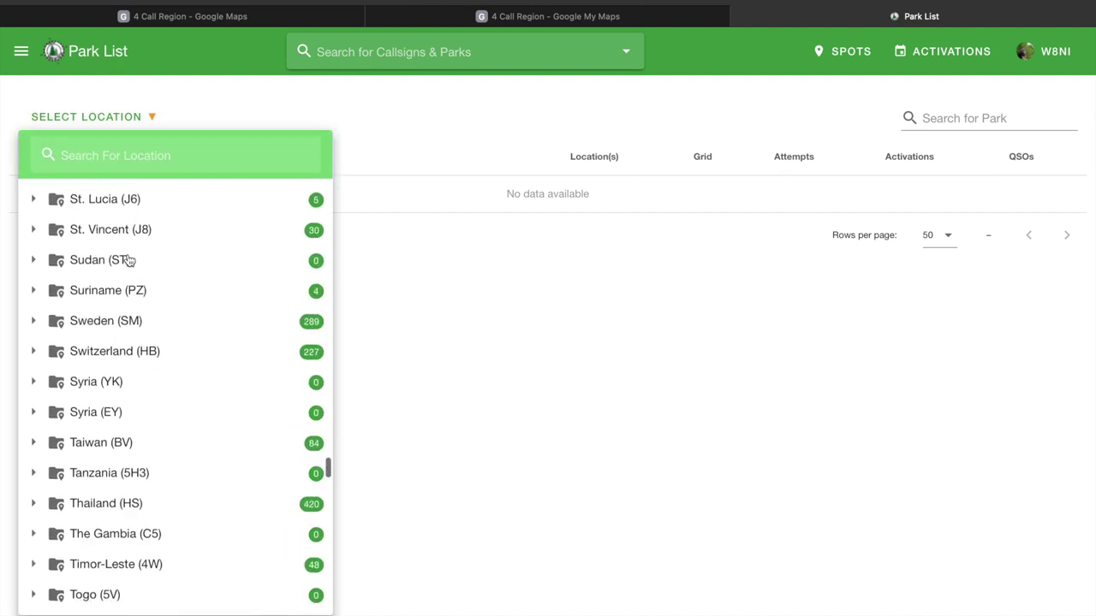
pyautogui.scroll(-10, 128, 260)
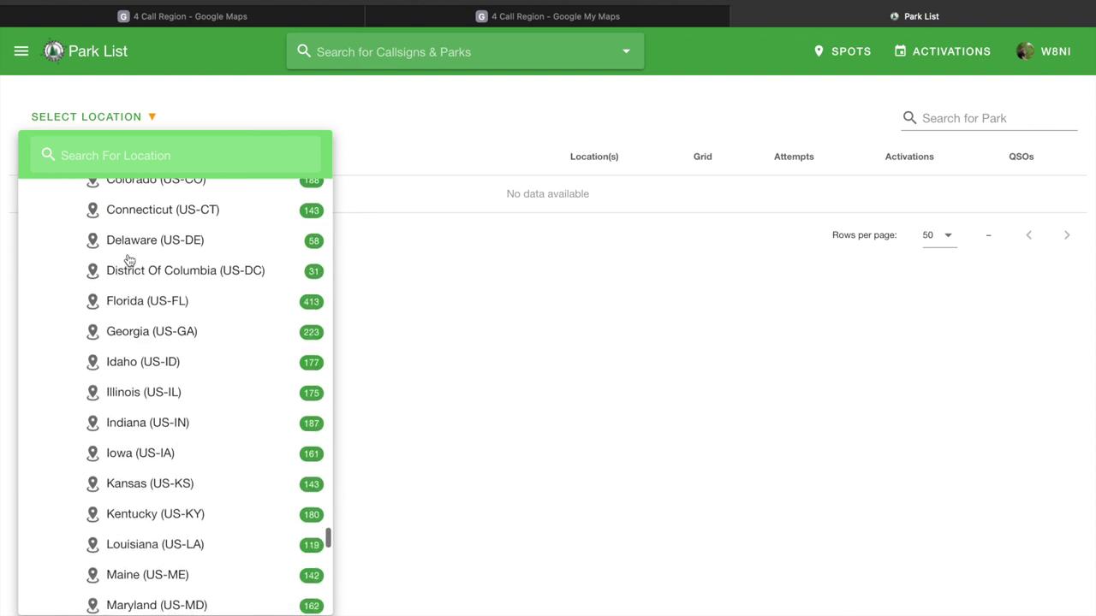
pyautogui.scroll(-17, 129, 260)
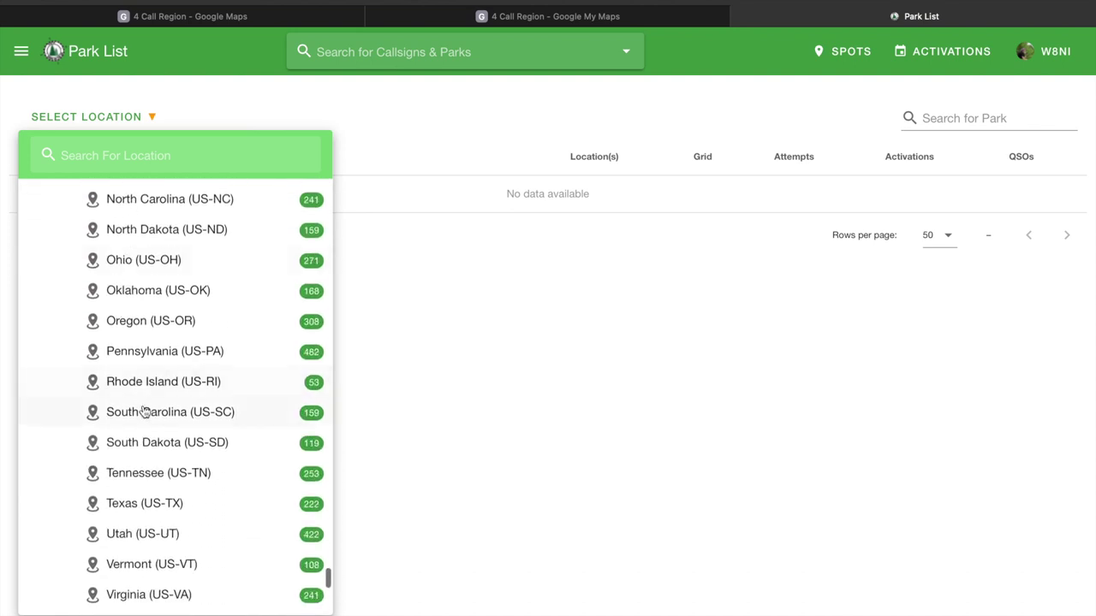
pyautogui.click(146, 415)
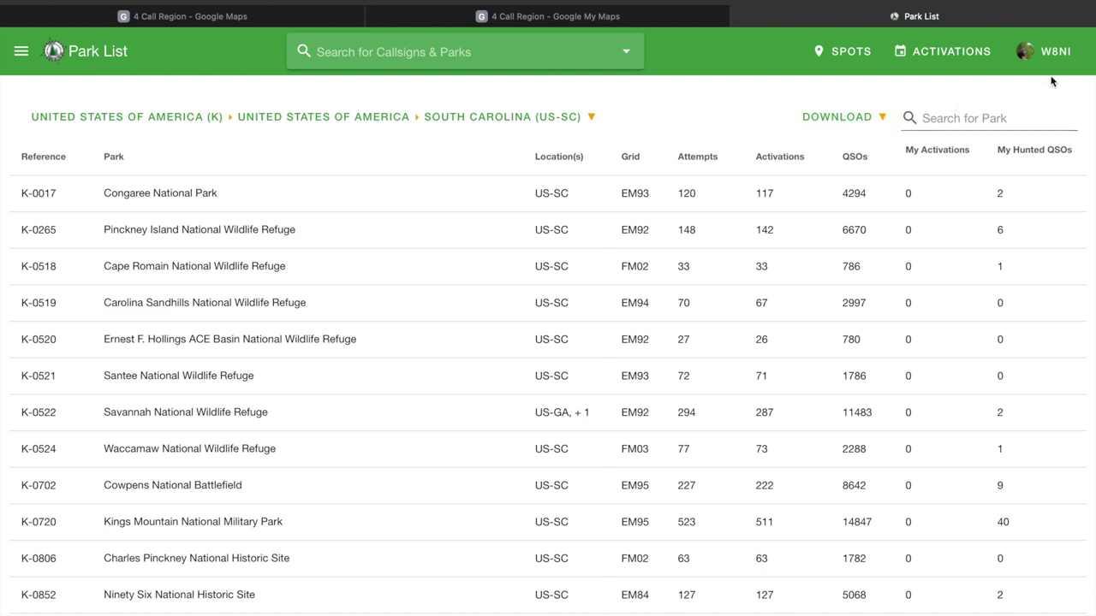
# Step: Download the South Carolina park list in CSV format
pyautogui.click(1045, 51)
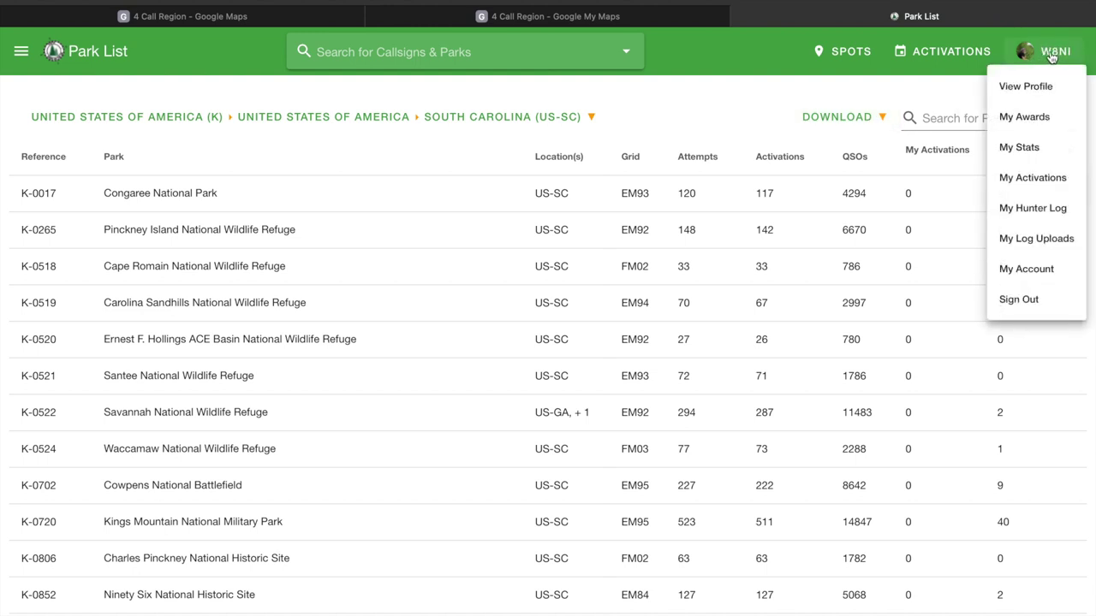
pyautogui.click(863, 132)
pyautogui.click(1032, 67)
pyautogui.click(867, 129)
pyautogui.click(1024, 50)
pyautogui.click(873, 117)
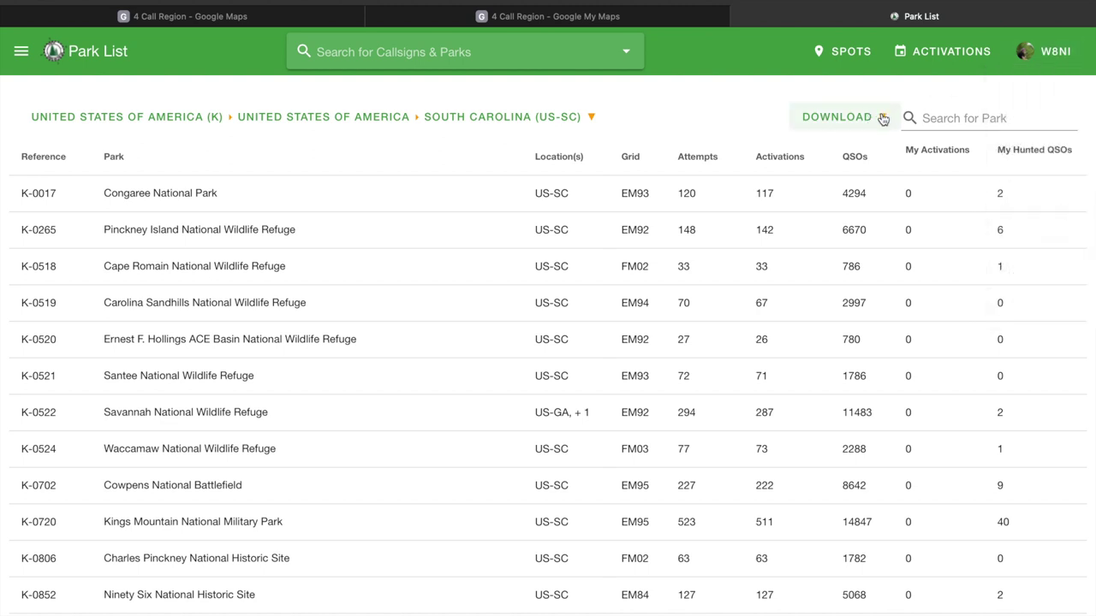
pyautogui.click(883, 120)
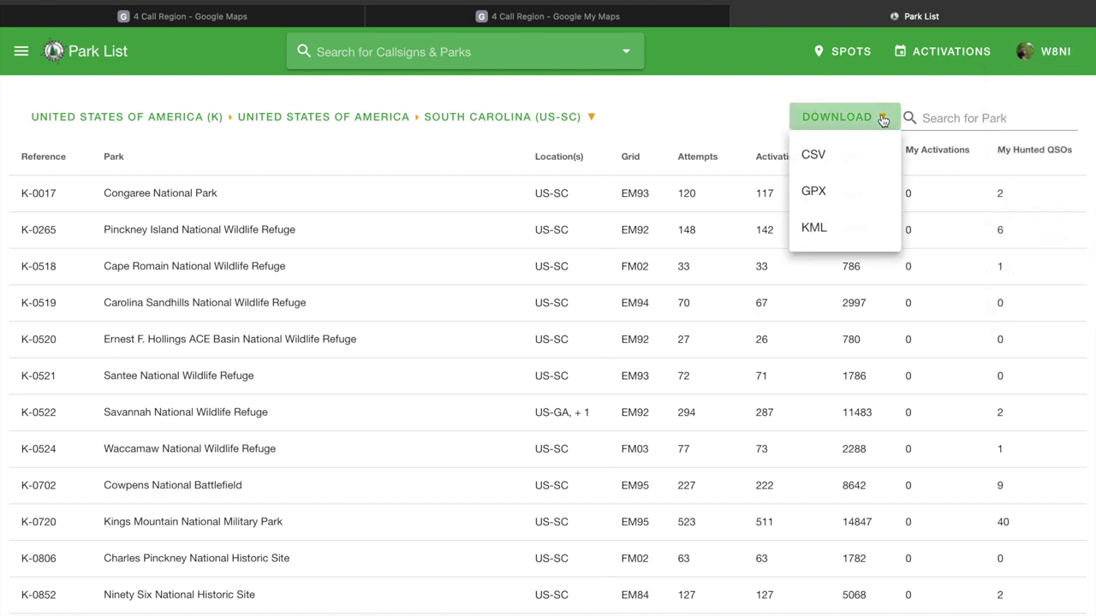
pyautogui.click(818, 154)
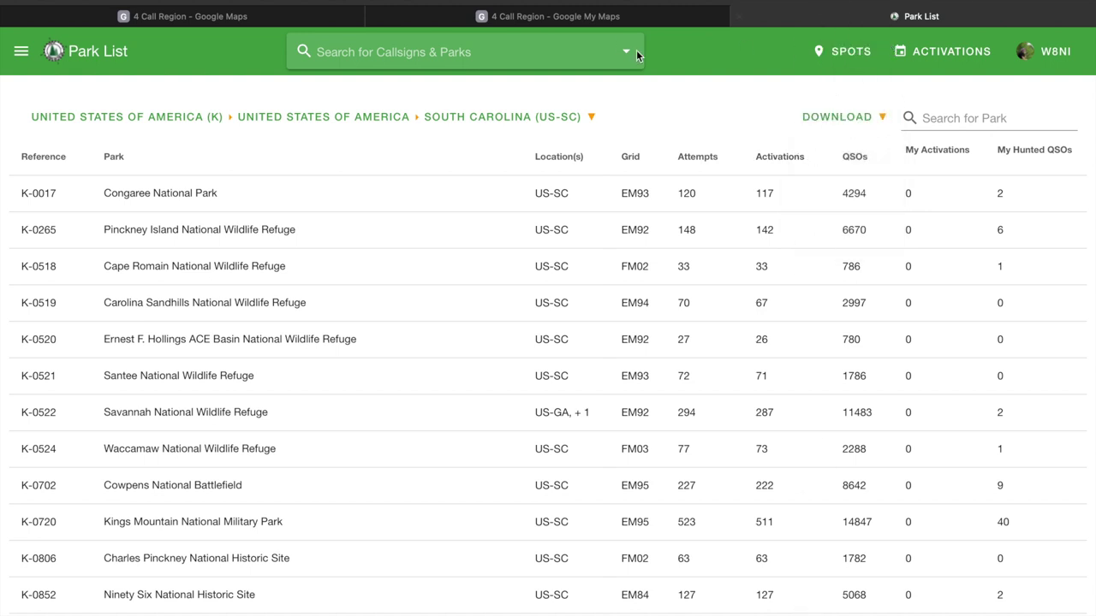
# Step: Upload South Carolina (US-SC)-2.csv as the replacement data for the South Carolina layer
pyautogui.click(618, 21)
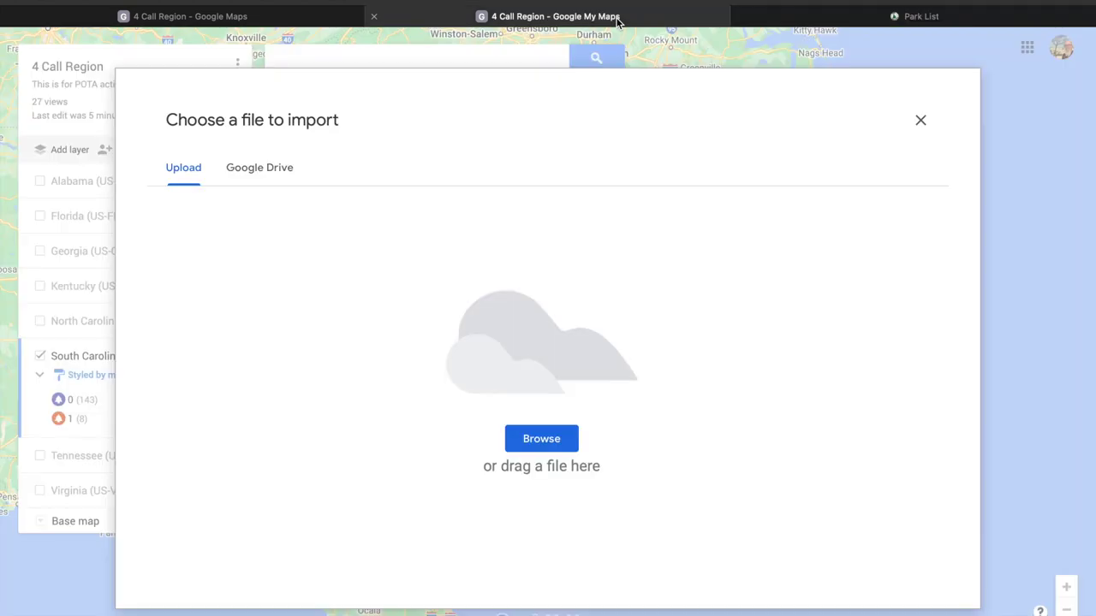
pyautogui.click(544, 441)
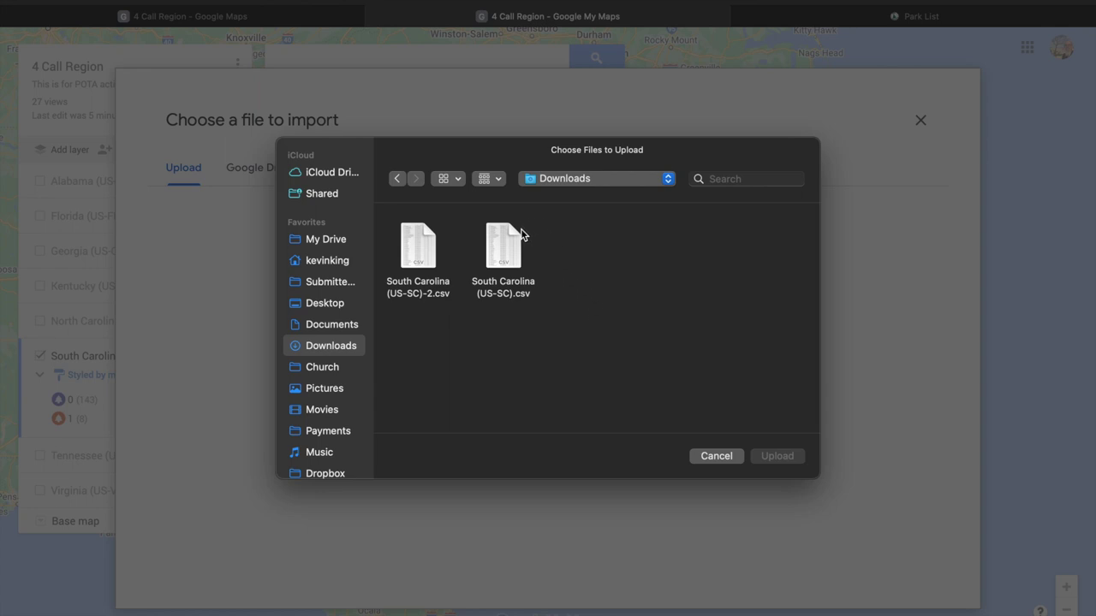
pyautogui.click(422, 260)
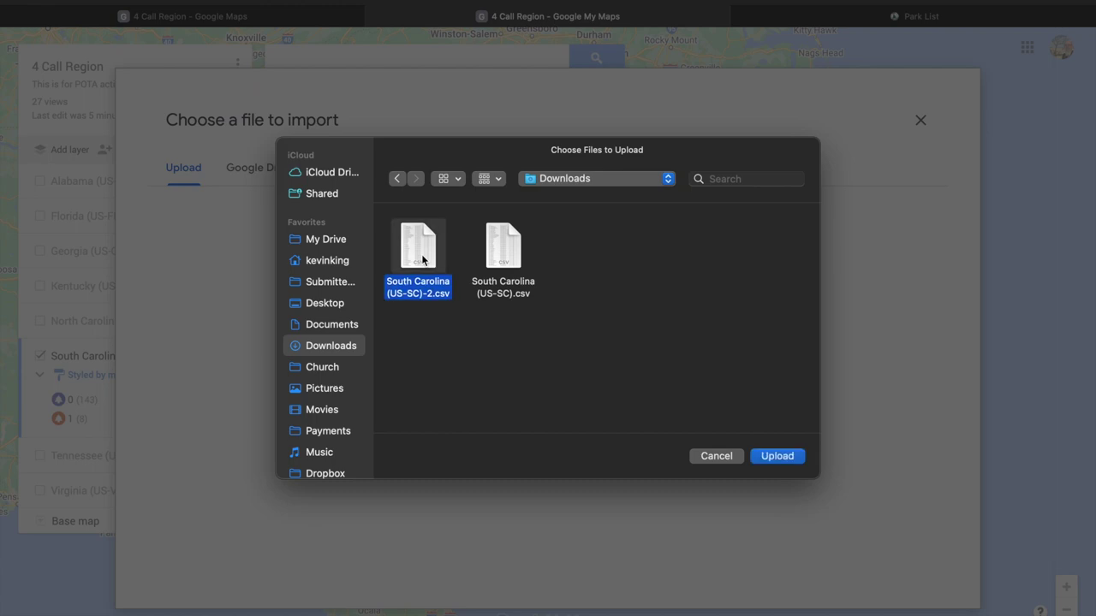
pyautogui.click(765, 457)
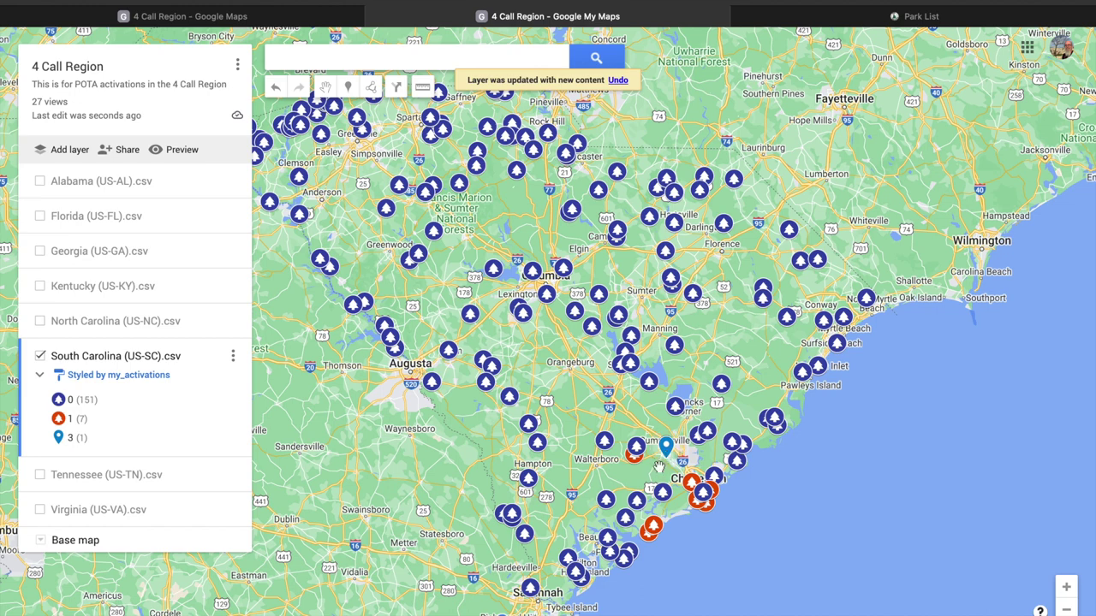
# Step: Restyle K-3873's 3-activation category orange-red with the park tree icon, then view the Eastover park
pyautogui.scroll(1, 659, 463)
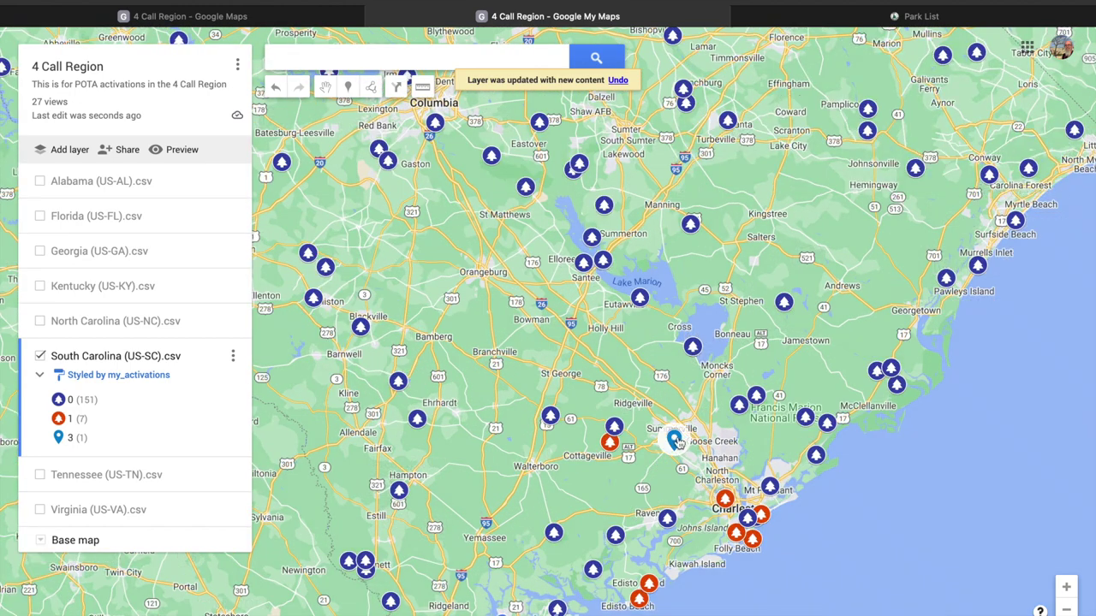
pyautogui.click(674, 440)
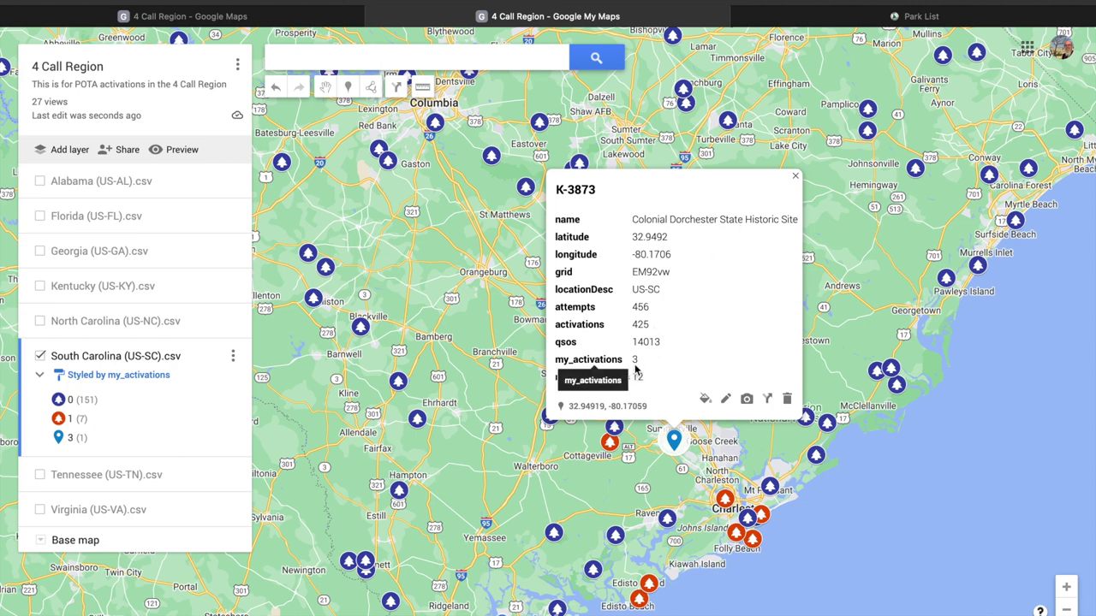
pyautogui.click(703, 400)
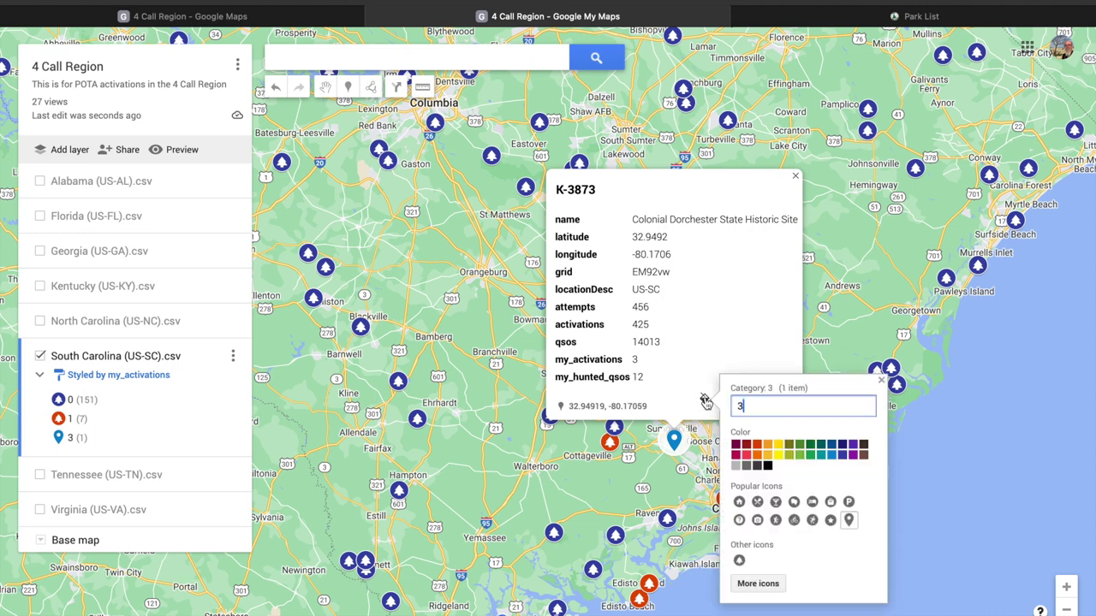
pyautogui.click(758, 454)
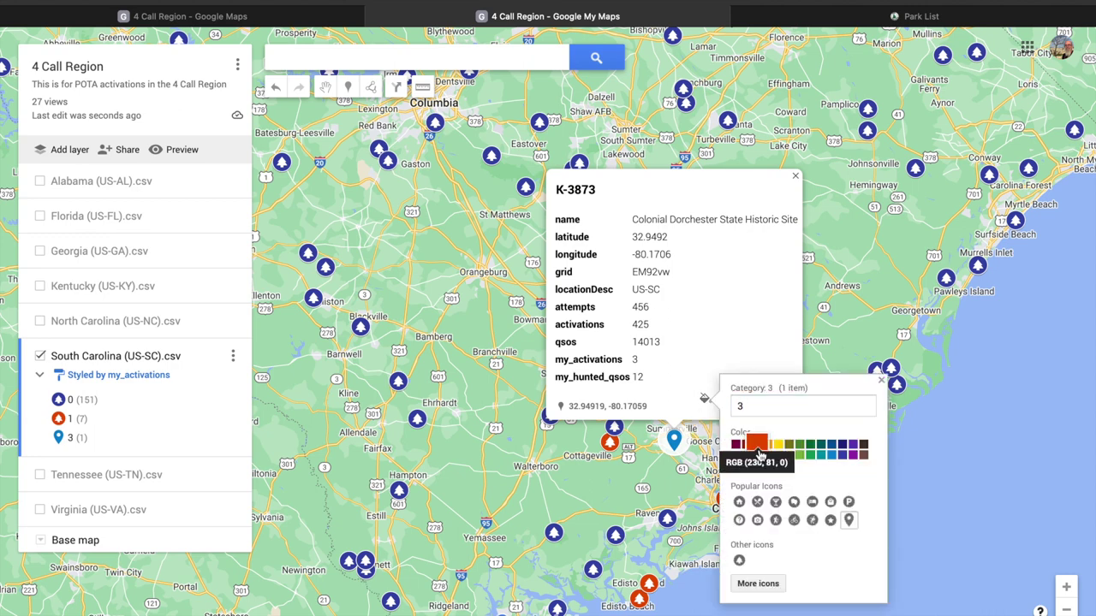
pyautogui.click(740, 561)
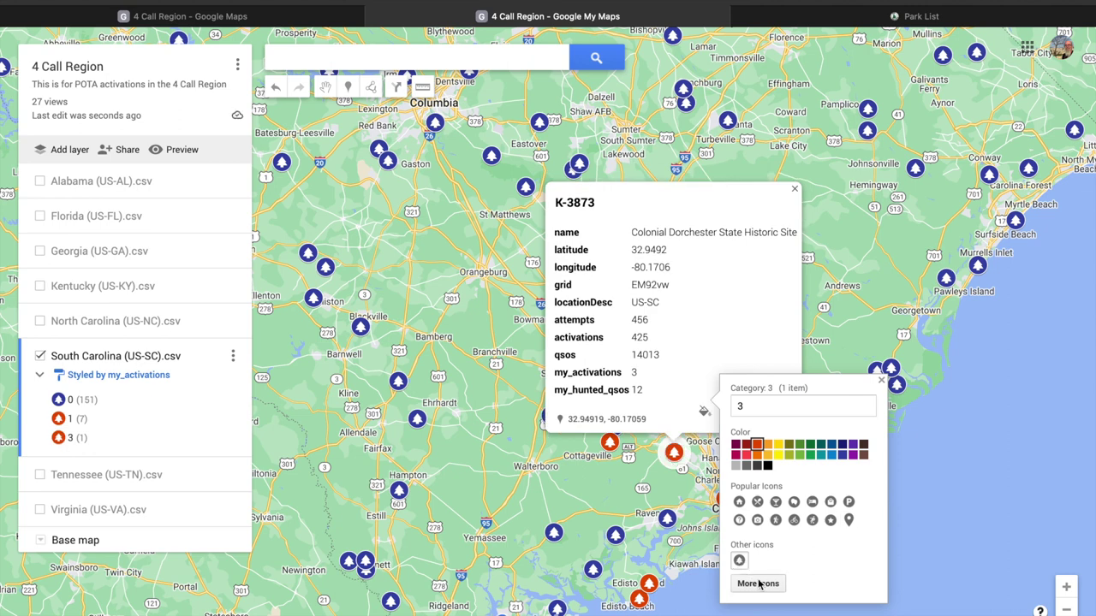
pyautogui.click(694, 529)
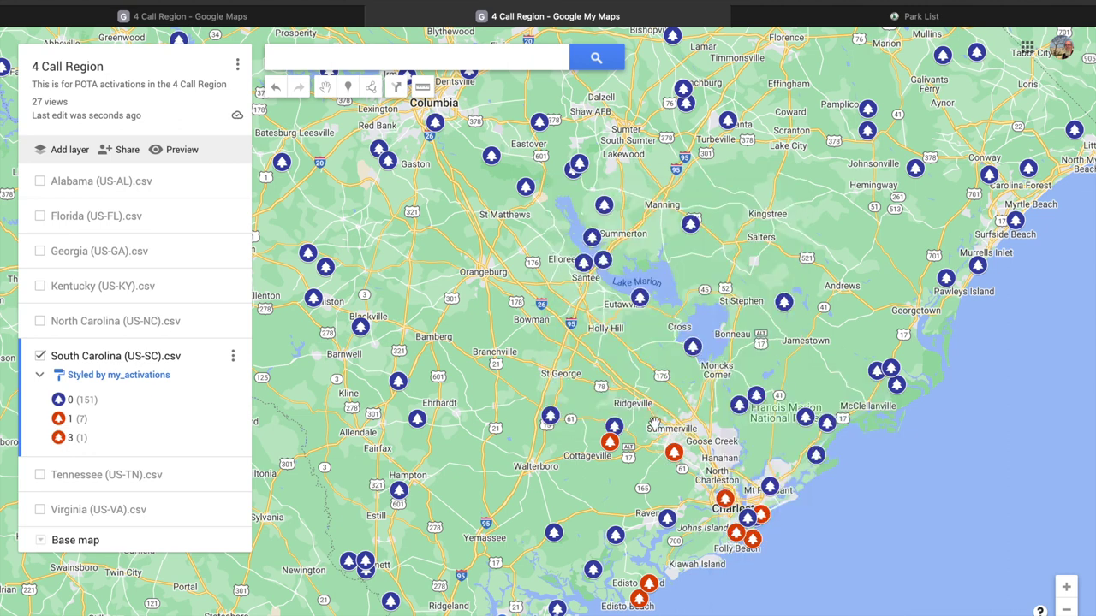
pyautogui.moveTo(611, 350); pyautogui.dragTo(618, 440)
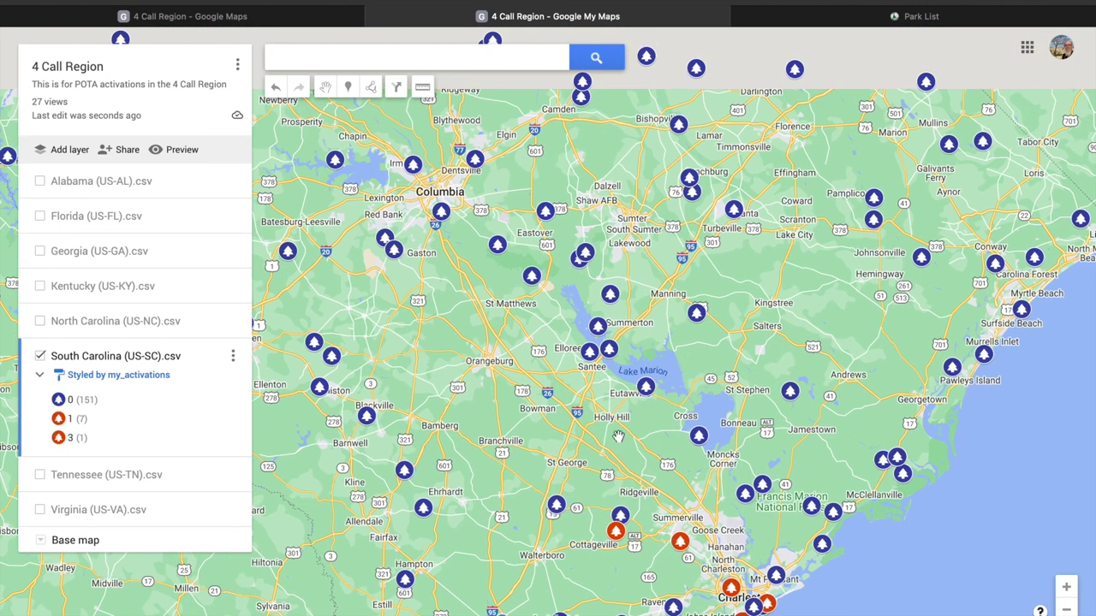
pyautogui.click(545, 212)
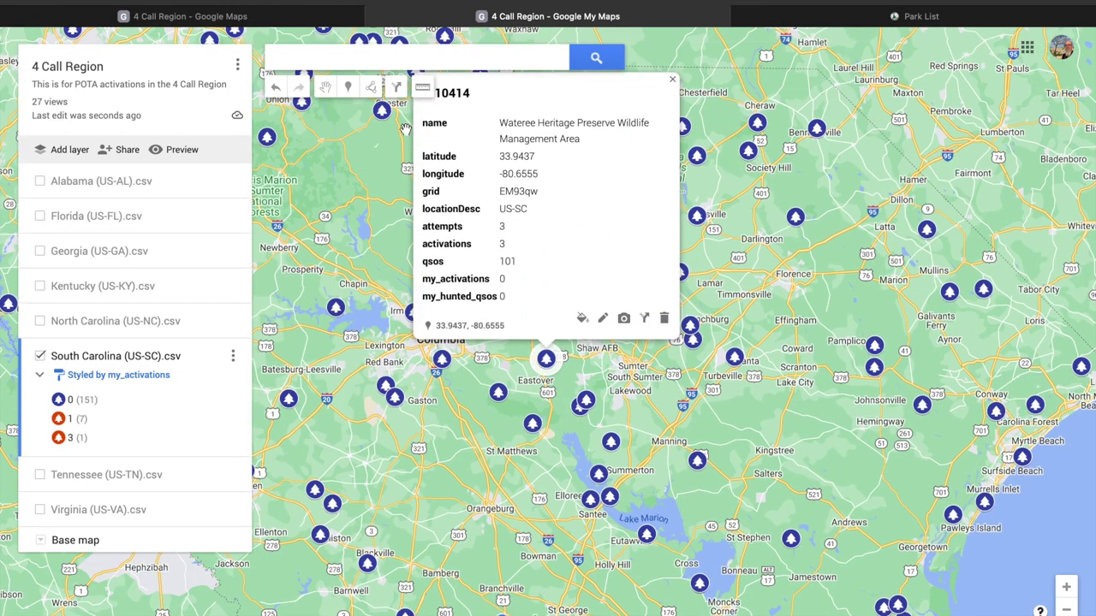
# Step: Reveal the park card's title, then open K-0017 Congaree National Park's details
pyautogui.moveTo(406, 129); pyautogui.dragTo(404, 178)
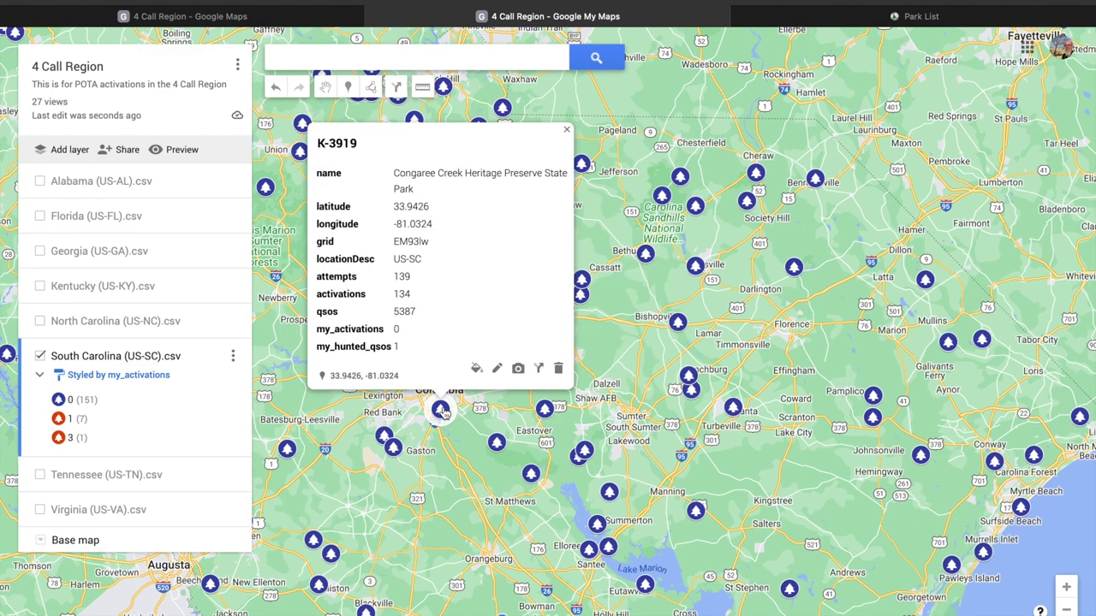
pyautogui.click(497, 445)
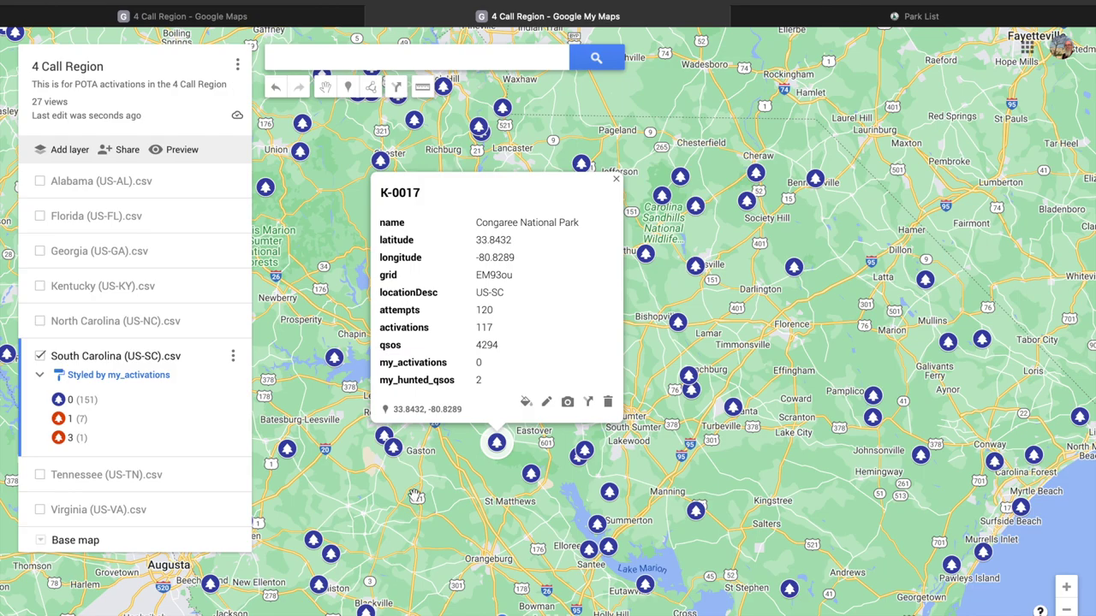
# Step: Close the My Maps editor and reopen the saved 4 Call Region map in Google Maps
pyautogui.click(375, 16)
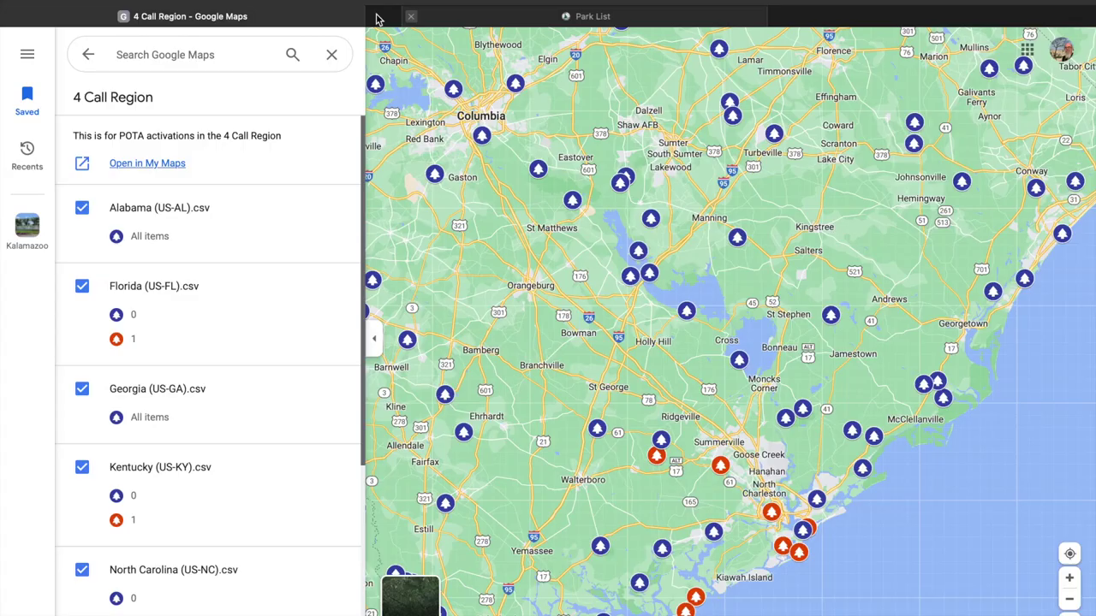
pyautogui.click(87, 56)
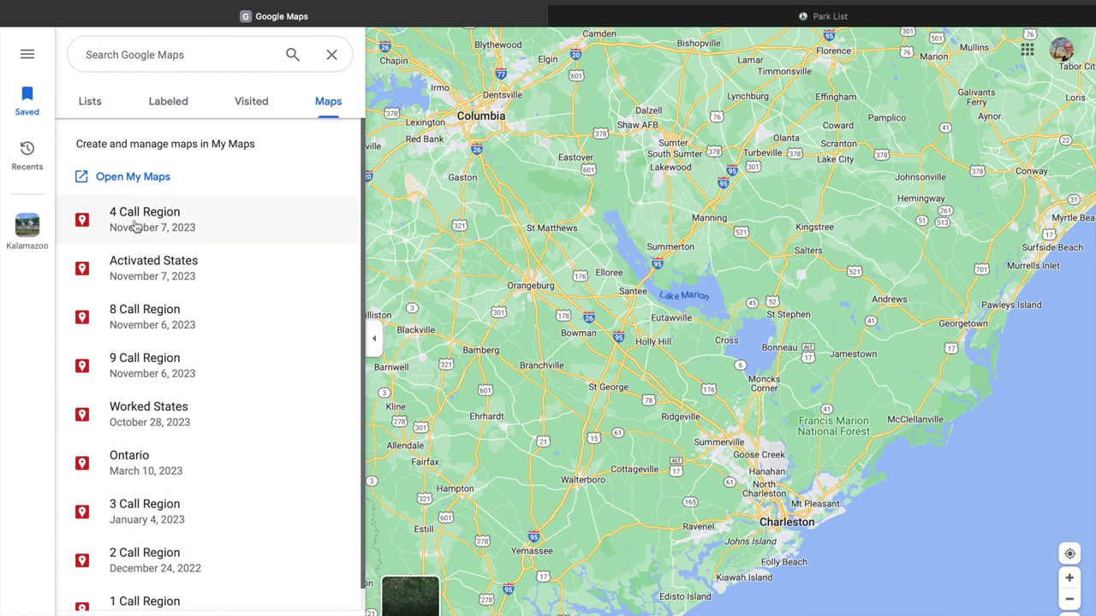
pyautogui.click(135, 226)
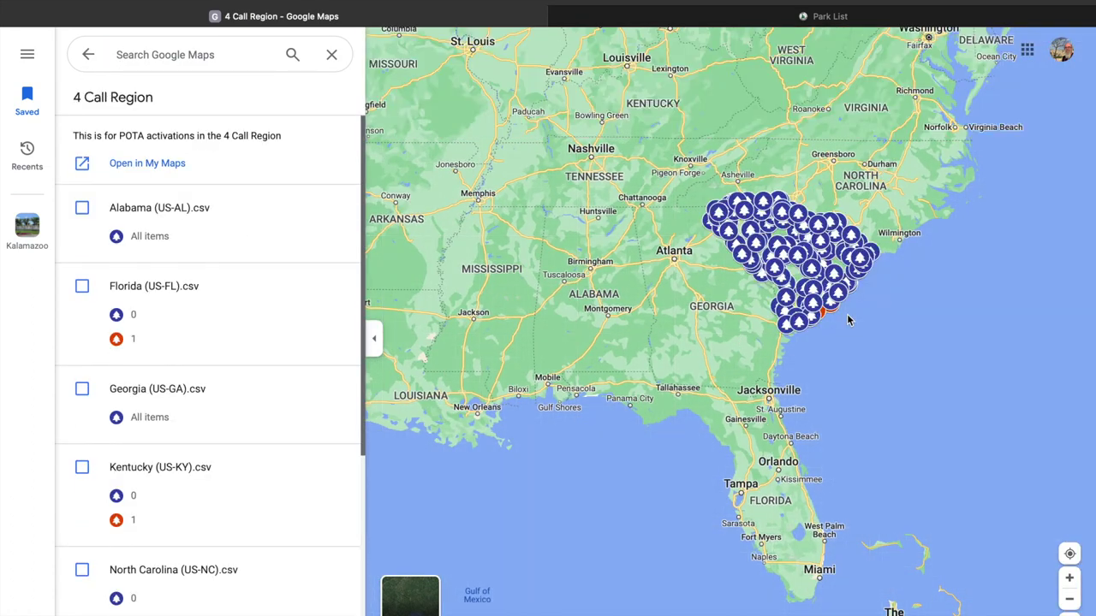
pyautogui.scroll(5, 847, 320)
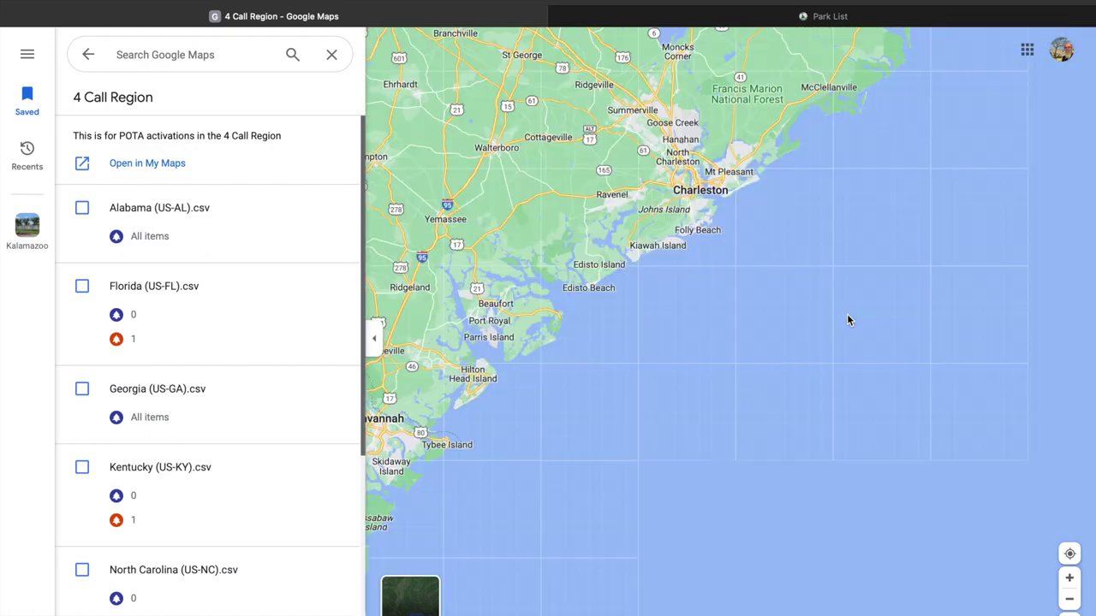
# Step: Check the Colonial Dorchester marker, then open K-10414 Wateree Heritage Preserve's details
pyautogui.click(635, 134)
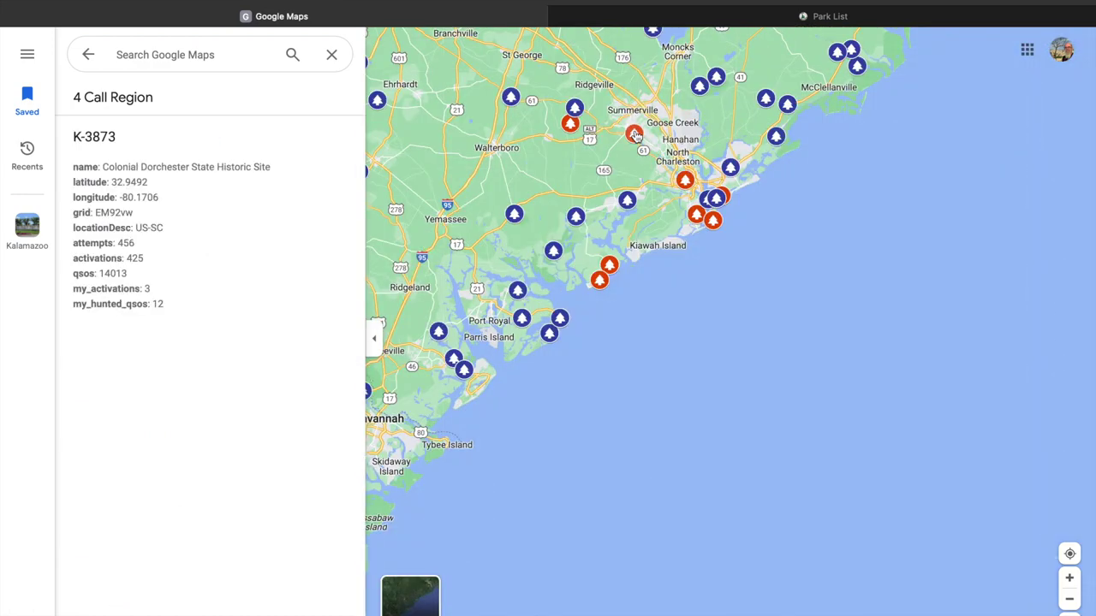
pyautogui.moveTo(550, 179); pyautogui.dragTo(568, 399)
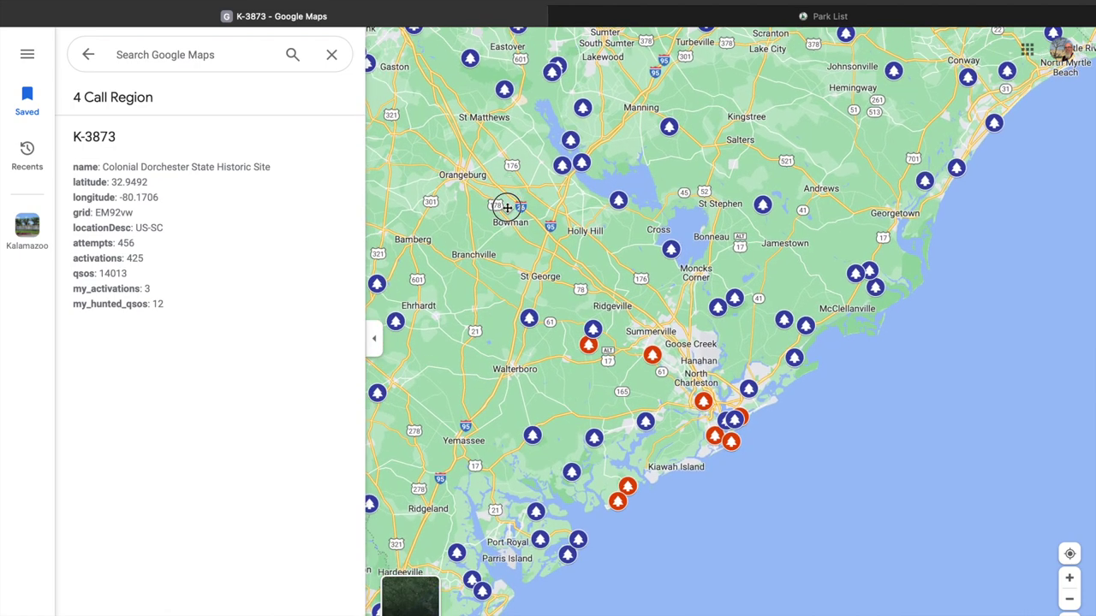
pyautogui.moveTo(507, 209); pyautogui.dragTo(512, 257)
pyautogui.click(522, 86)
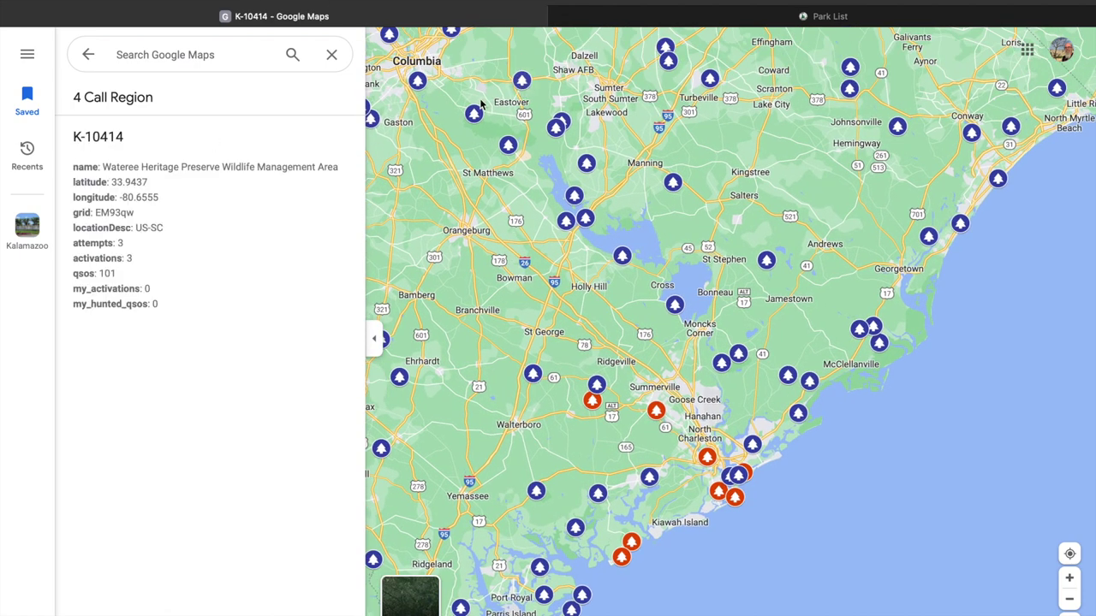